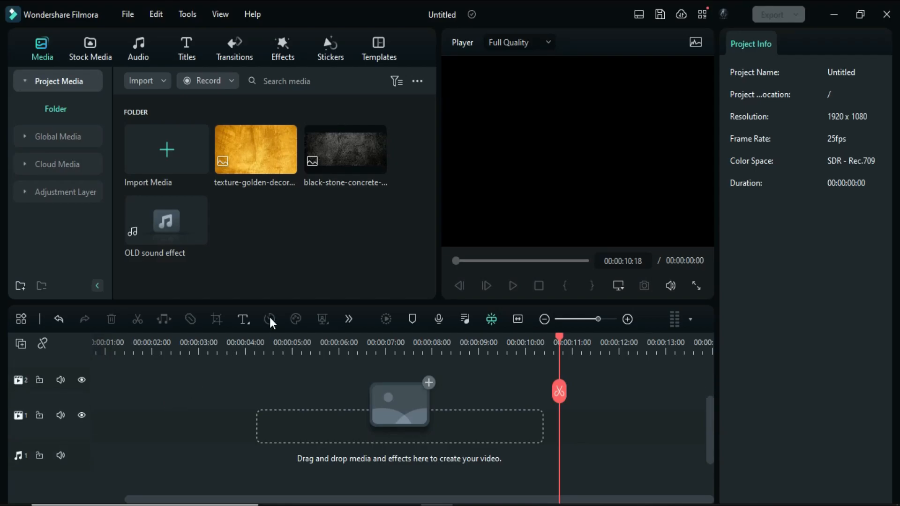
- Place the black stone concrete image on video track 1 and OLD sound effect on audio track 1, both starting at 00:00:00:00
double_click(249, 151)
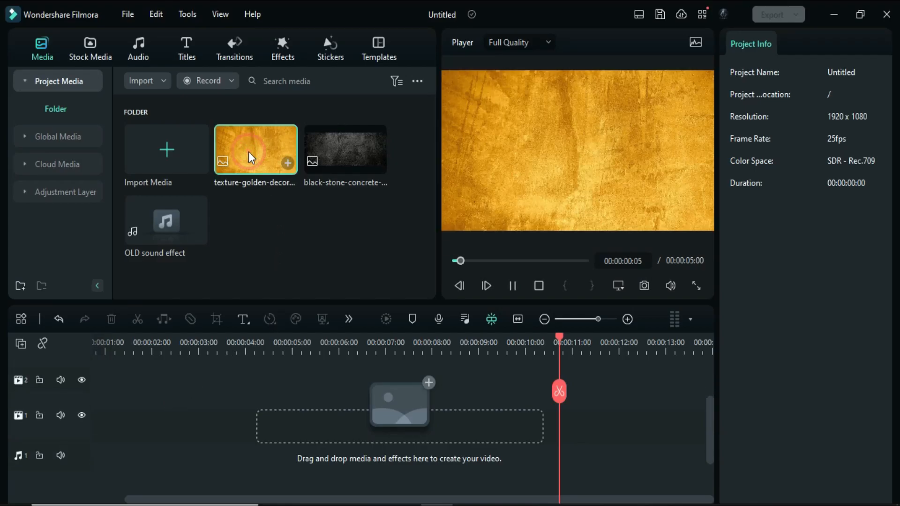
double_click(344, 160)
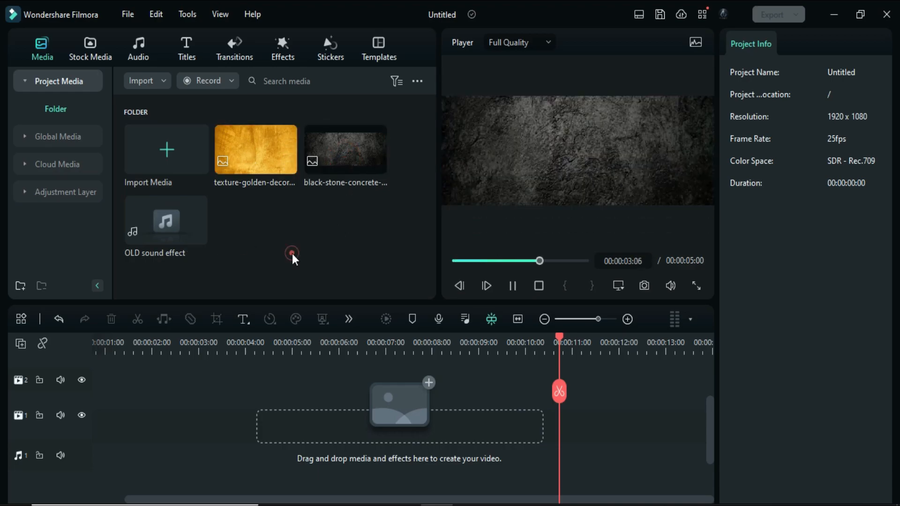
drag(356, 161, 94, 437)
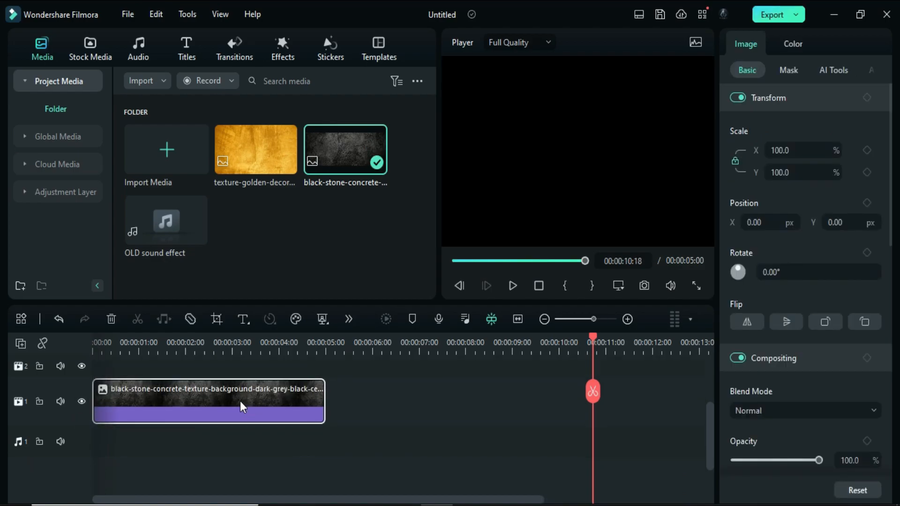
drag(163, 241, 86, 453)
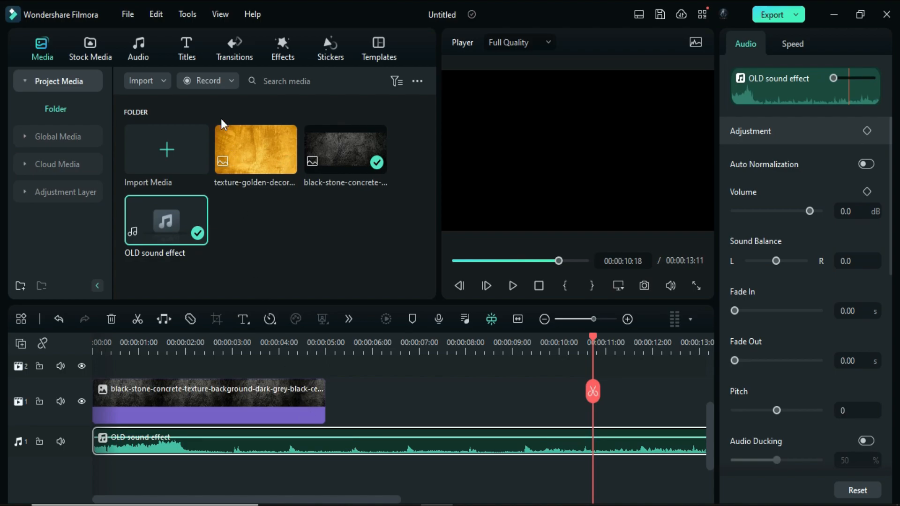
- Add a Default Title right after the black stone clip, reading "AB PLANET" in the Archivo Black Regular font
click(195, 56)
drag(182, 167, 332, 394)
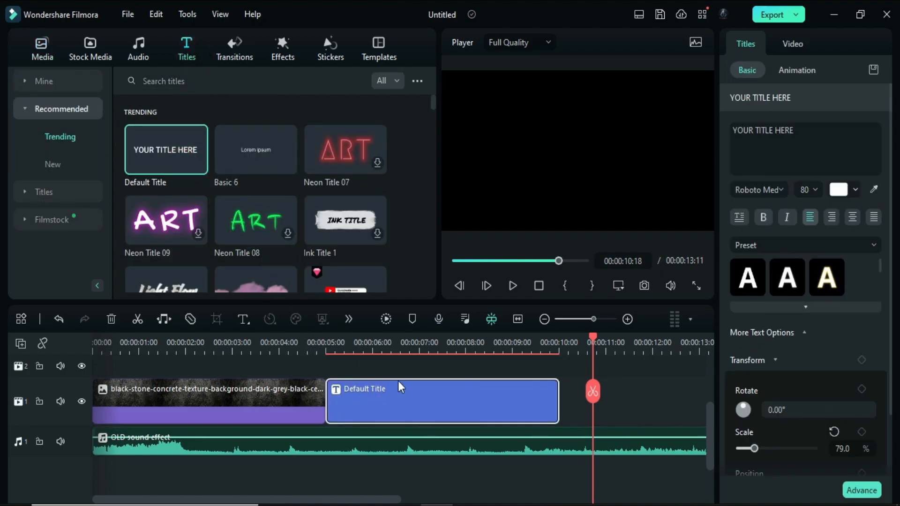
click(425, 347)
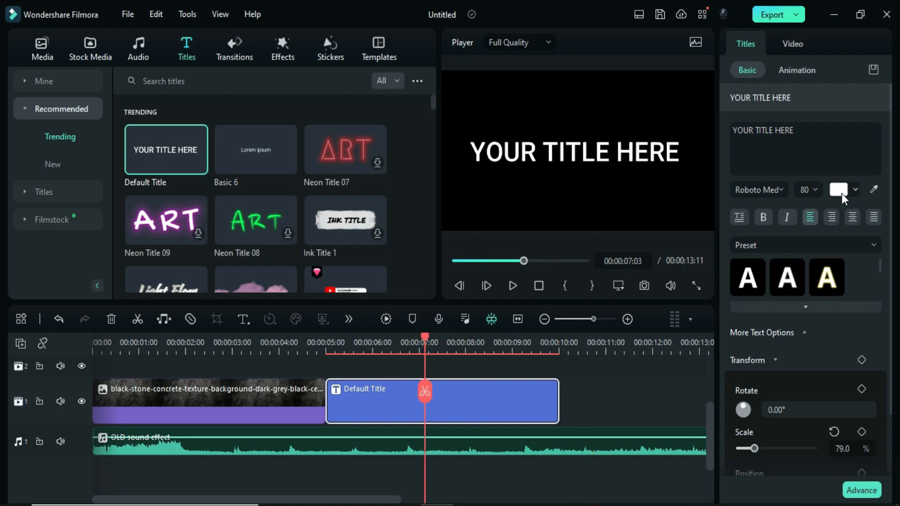
click(779, 192)
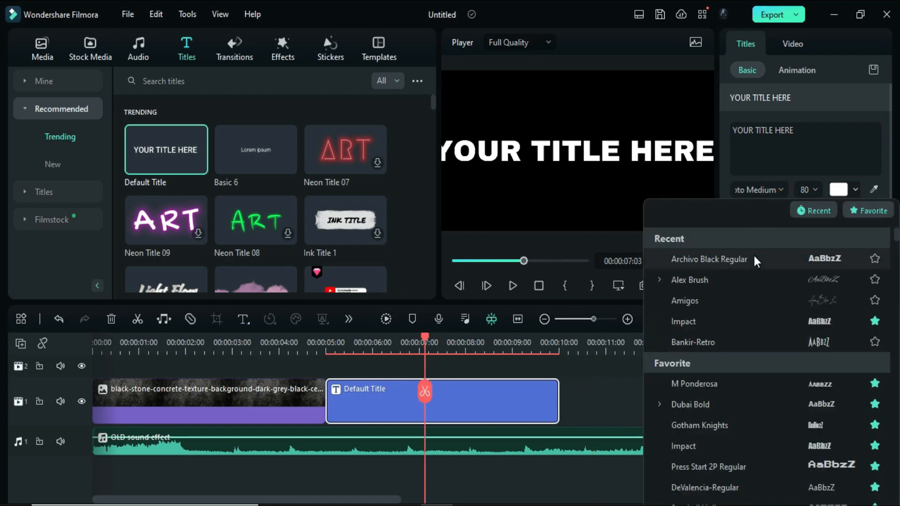
click(753, 255)
click(794, 152)
key(ctrl+a)
text(AB PLANET)
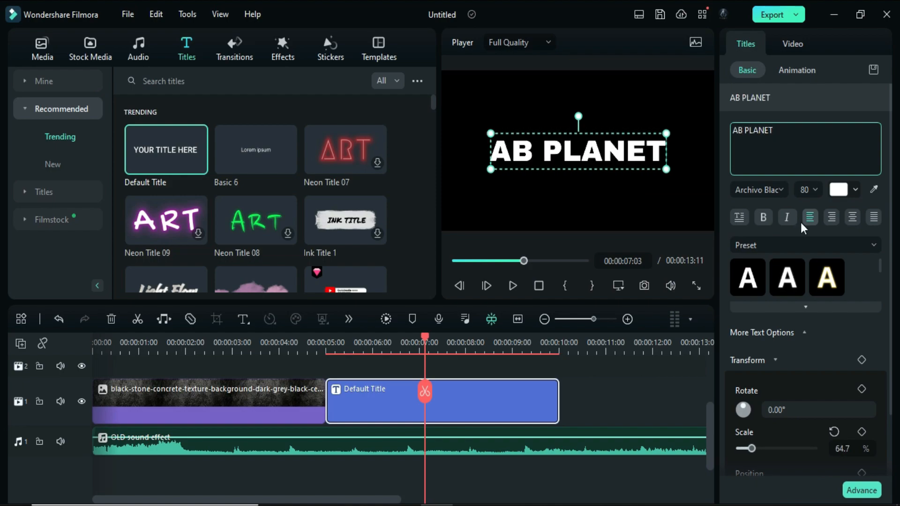
- Open advanced editing for the title and set the AB PLANET character spacing to 10
click(863, 487)
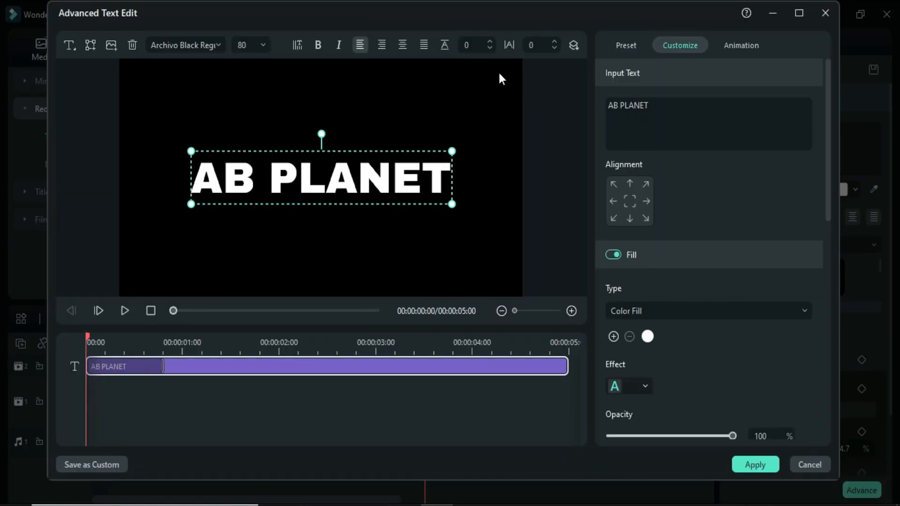
click(525, 45)
text(10)
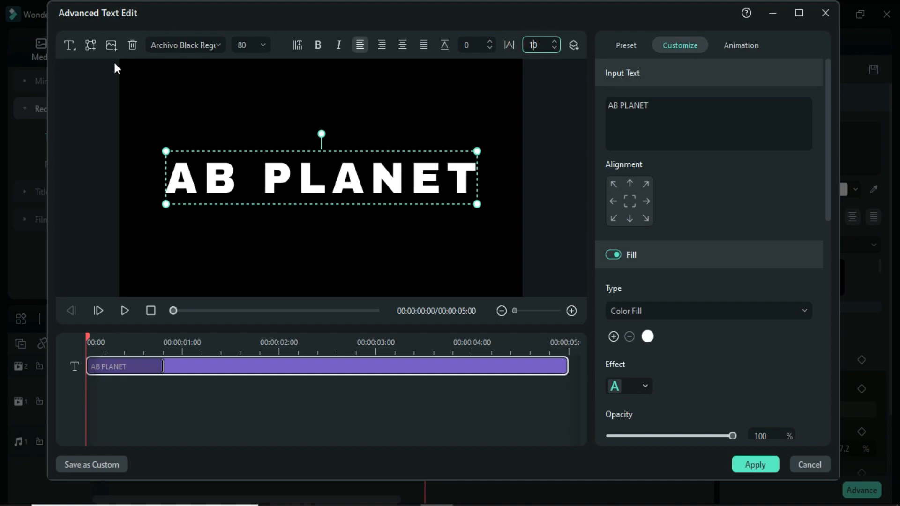
- Add a second text "PRESENTS" just beneath AB PLANET, with font size 32 and character spacing 20
click(73, 51)
click(96, 86)
click(263, 45)
scroll(257, 83, up, 5)
click(249, 155)
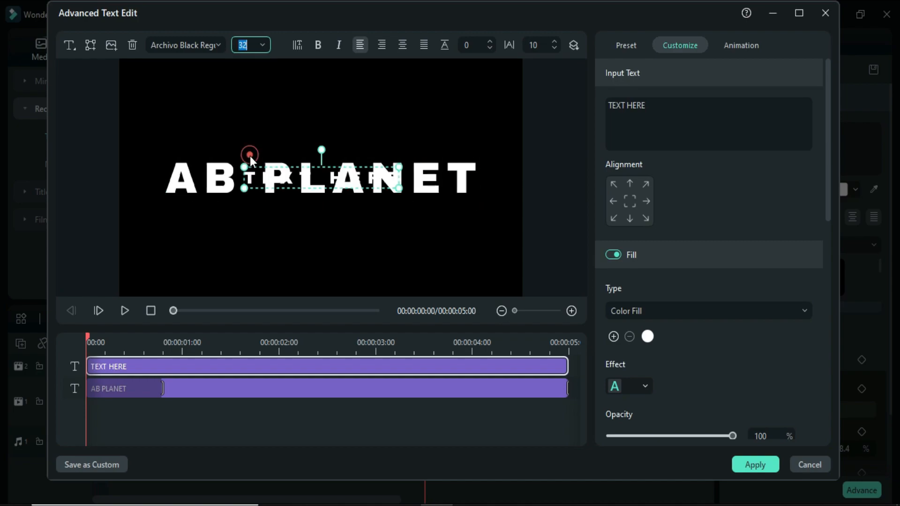
drag(335, 171, 335, 201)
double_click(334, 200)
text(PRESENTS)
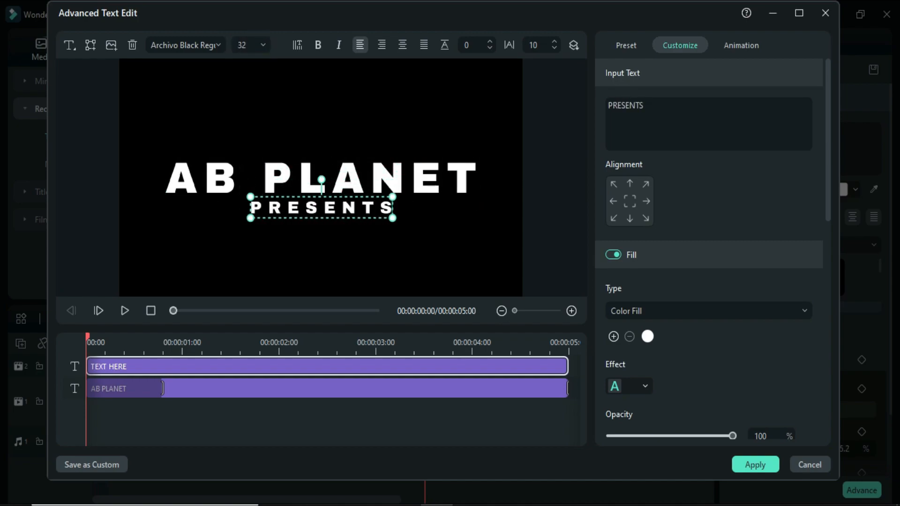
double_click(535, 47)
text(20)
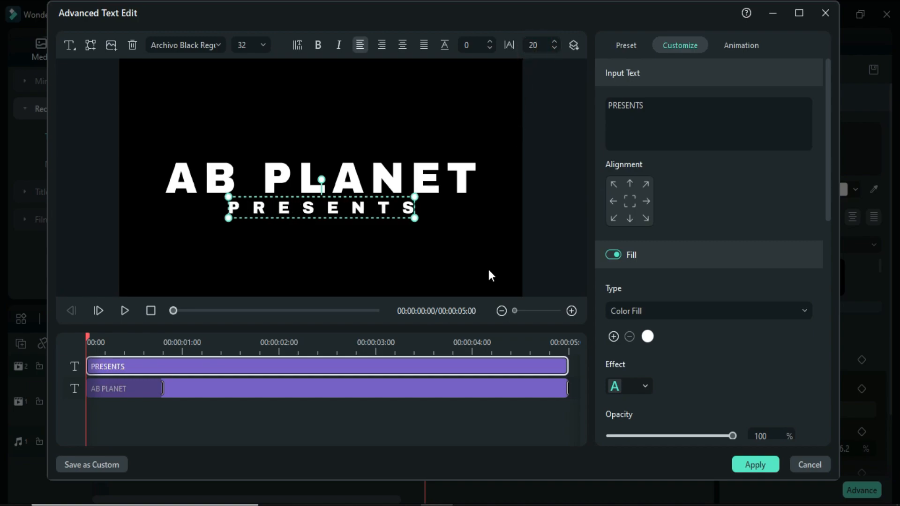
- Remove the letters B, second A and E from AB PLANET so it reads "A PL N T" with gaps, and apply the title edits
click(472, 251)
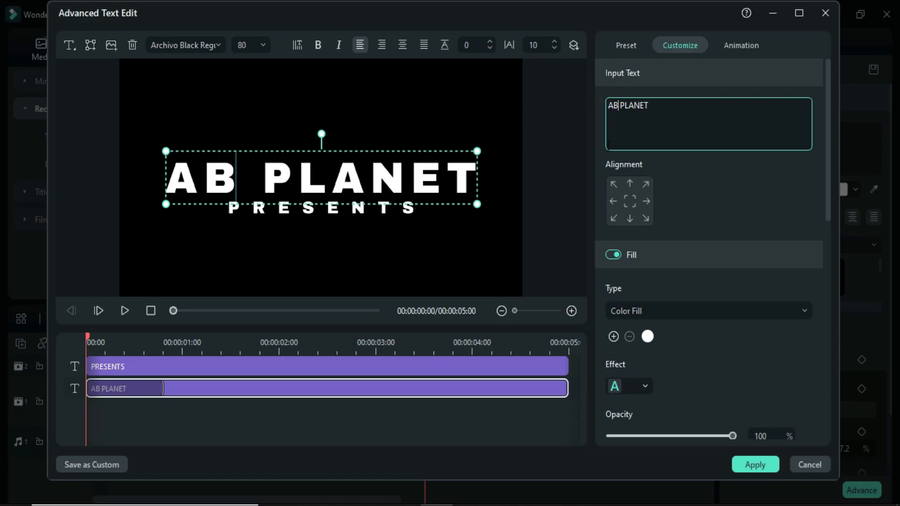
key(BackSpace)
key(Right)
key(Right)
key(Right)
key(Right)
key(BackSpace)
key(Right)
key(Right)
key(Right)
key(Left)
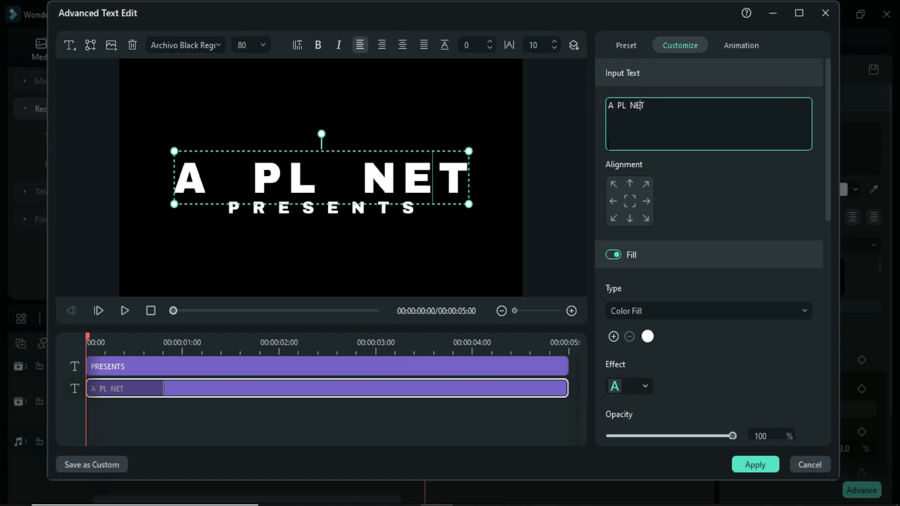
key(BackSpace)
click(468, 426)
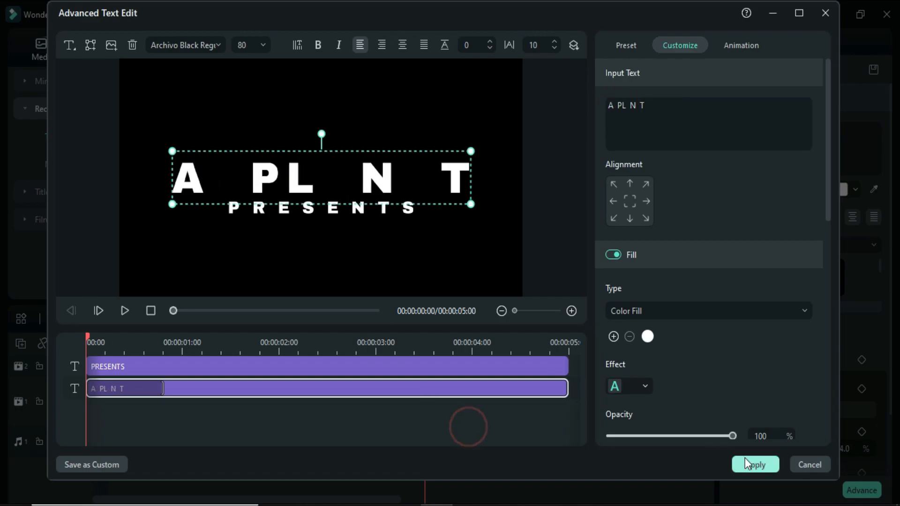
click(750, 463)
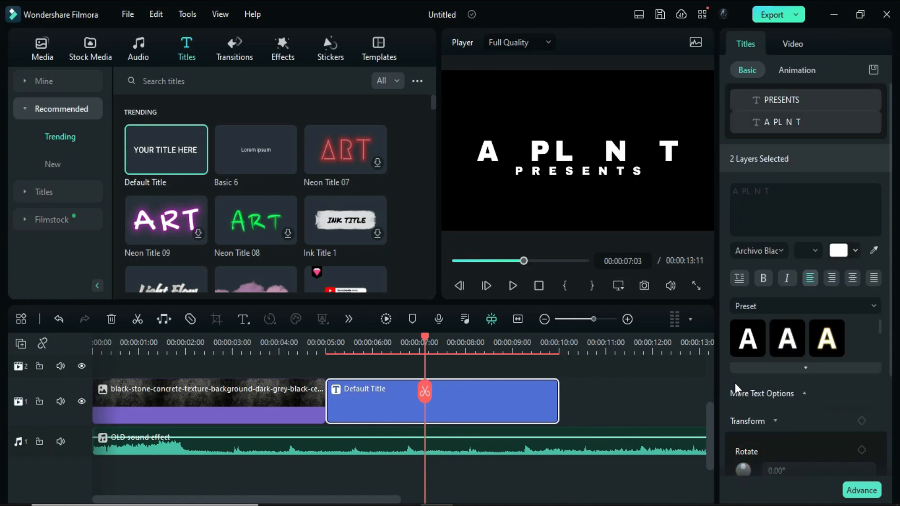
- Overlay the golden texture on the title clip with the Multiply blend mode and save a snapshot of the golden text
click(46, 39)
drag(238, 146, 403, 448)
click(771, 410)
scroll(776, 365, down, 3)
scroll(777, 313, up, 3)
click(769, 272)
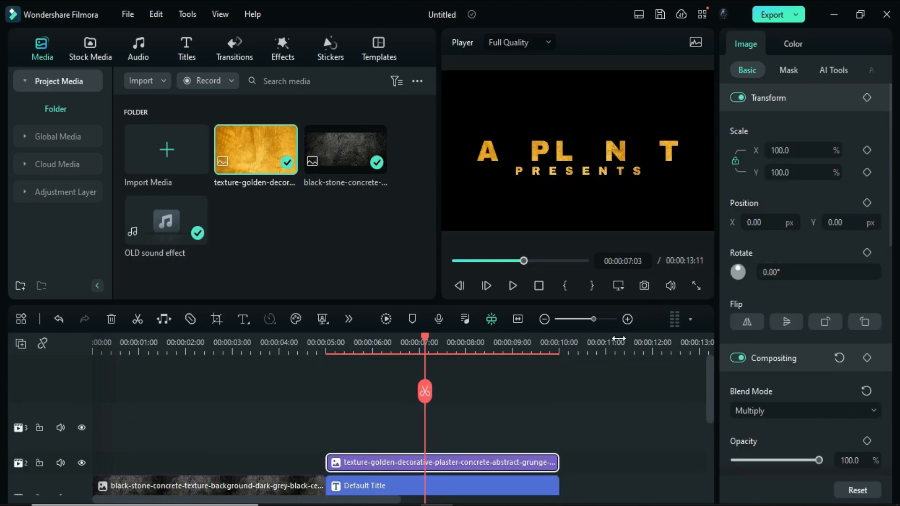
click(644, 284)
click(516, 272)
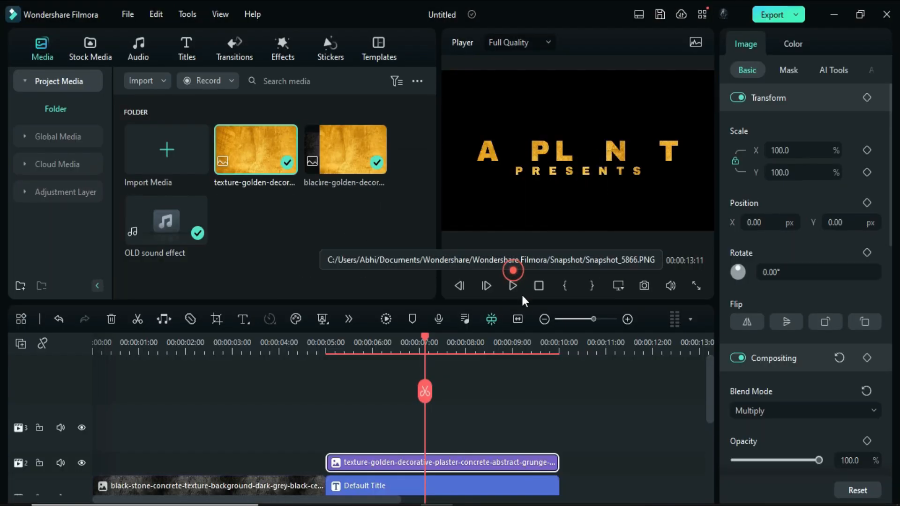
- Reduce the title to the single size-80 letter "B" and save a PNG snapshot of it
scroll(524, 401, down, 1)
click(485, 457)
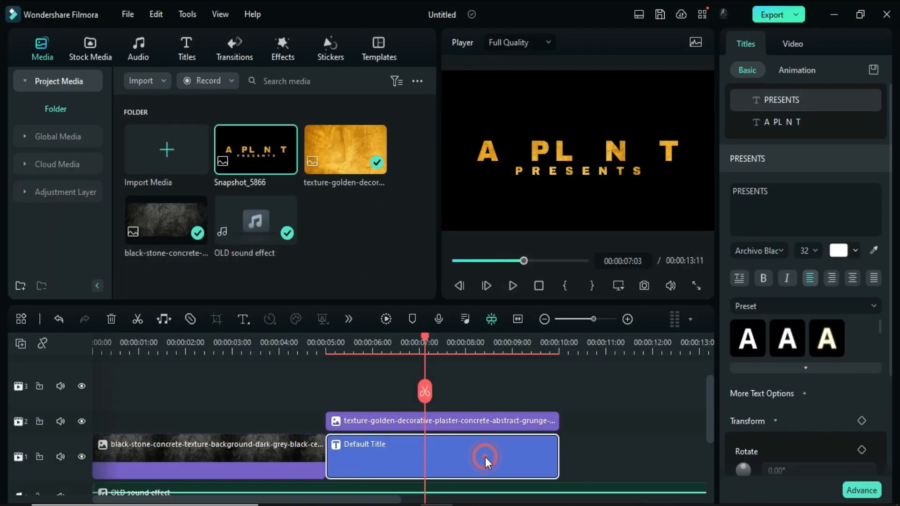
click(867, 104)
drag(797, 134, 730, 120)
text(B)
click(456, 342)
click(644, 284)
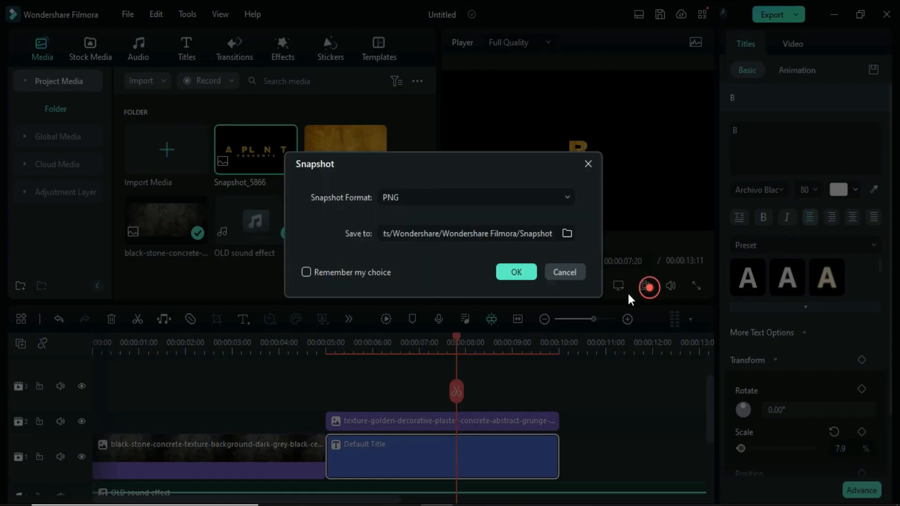
click(516, 271)
- Change the title text to "A" and save a snapshot of the golden letter
double_click(810, 128)
text(A)
click(449, 352)
click(644, 285)
click(516, 275)
- Change the title text to "E" and save a snapshot of the golden letter
double_click(764, 151)
text(E)
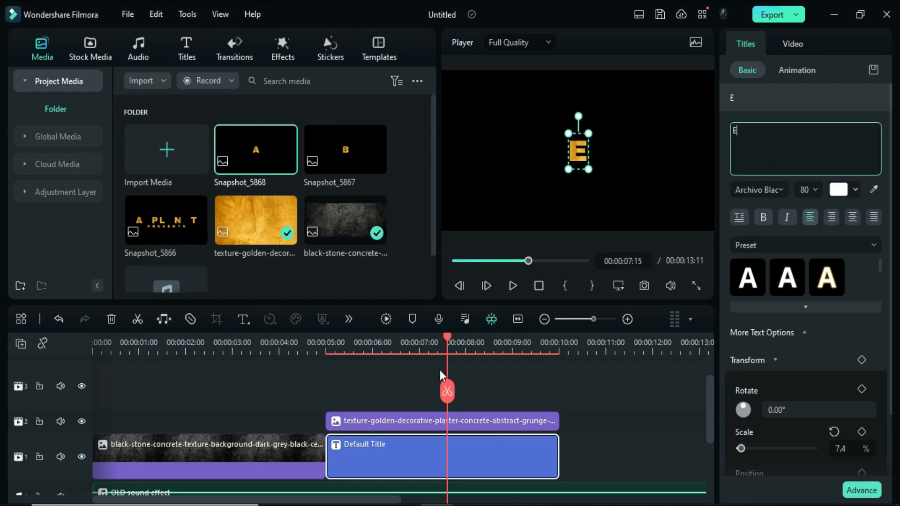
click(436, 353)
click(644, 286)
click(516, 276)
- Delete the golden texture clip and the Default Title clip from the timeline
drag(592, 423, 483, 453)
key(Delete)
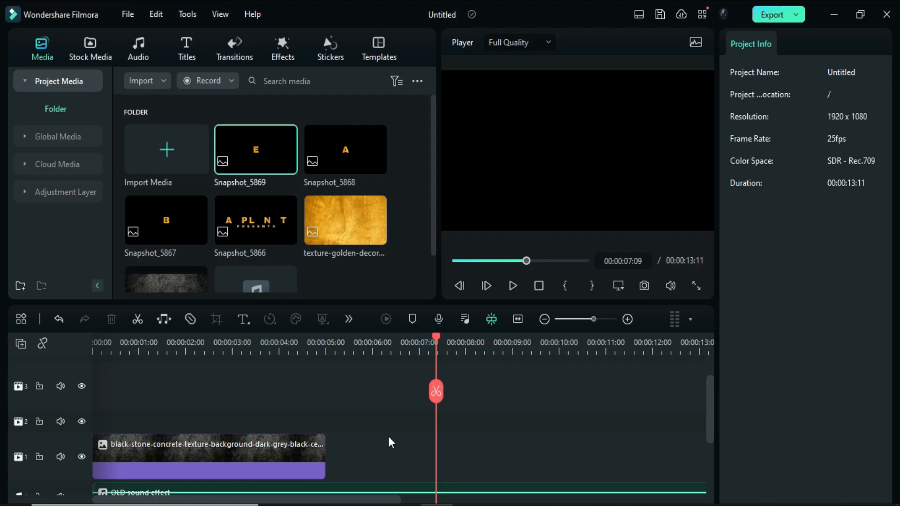
- Place the "A PL N T PRESENTS" snapshot on video track 2 at 00:00:01:22 and trim its end to 00:00:04:05
key(Home)
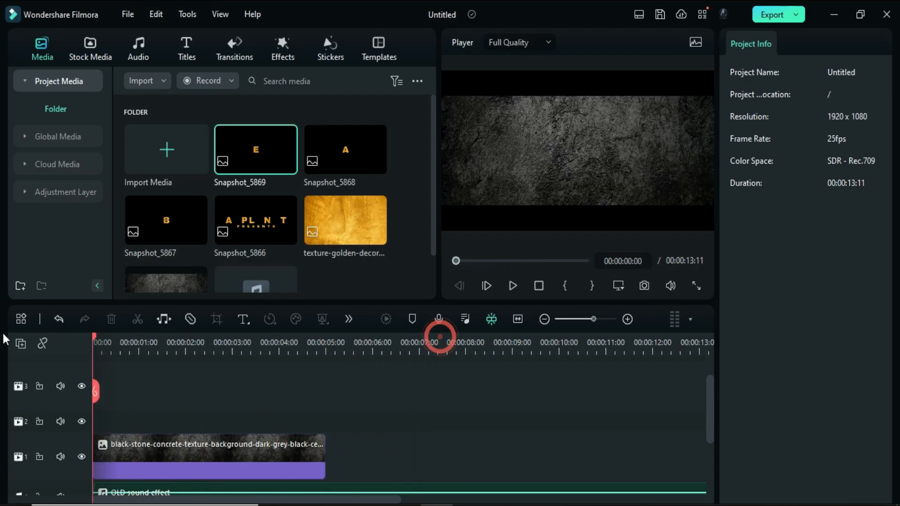
scroll(169, 415, down, 1)
drag(134, 346, 180, 361)
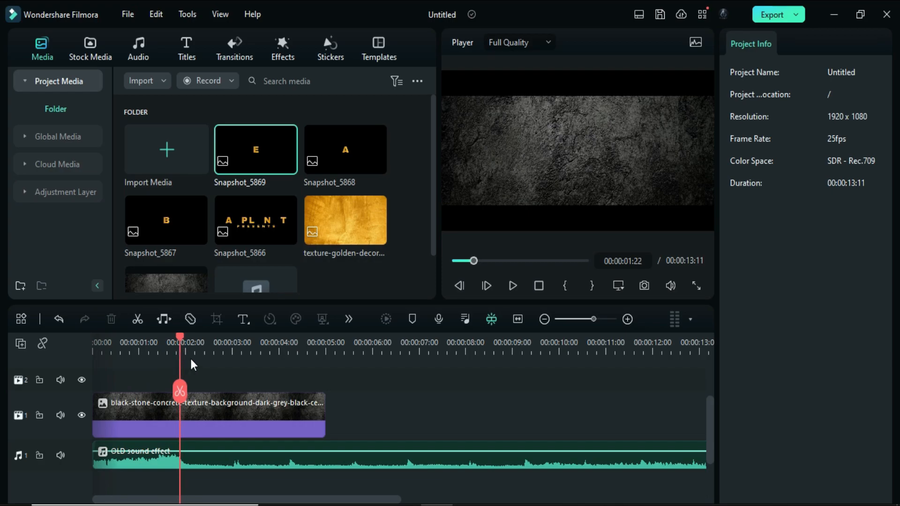
drag(256, 225, 195, 382)
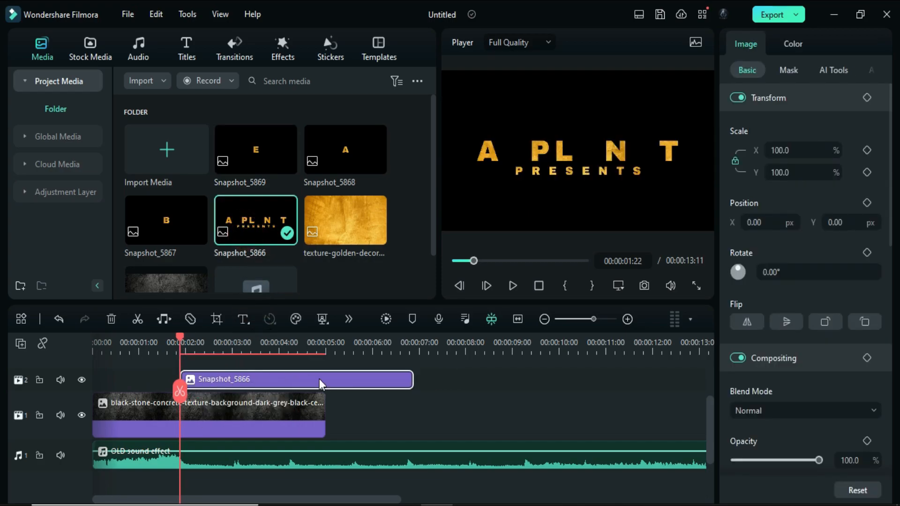
drag(181, 335, 290, 375)
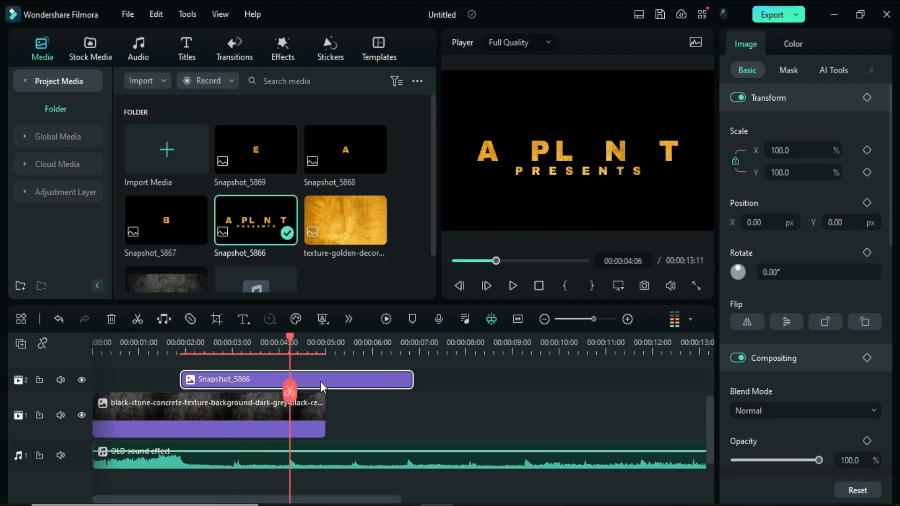
drag(410, 374, 288, 375)
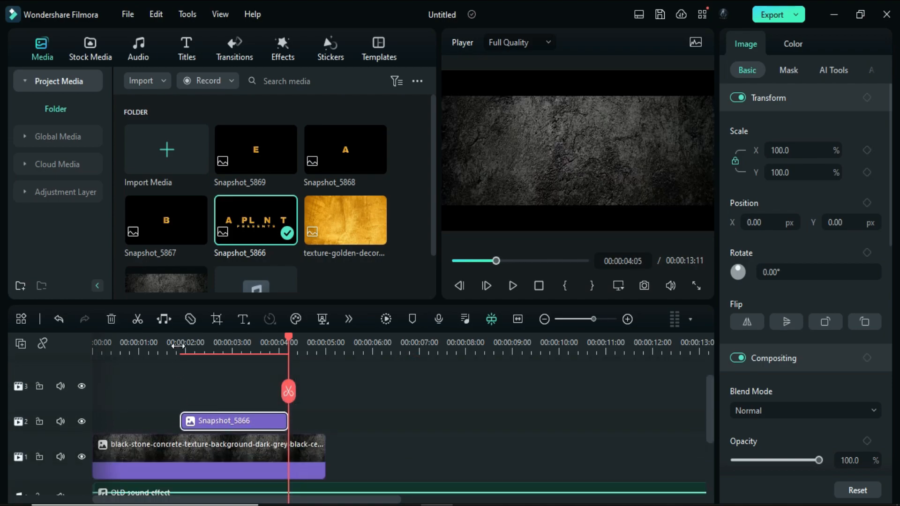
- Apply the Remove Black BG effect to the Snapshot_5866 clip and copy that clip's effect
click(178, 339)
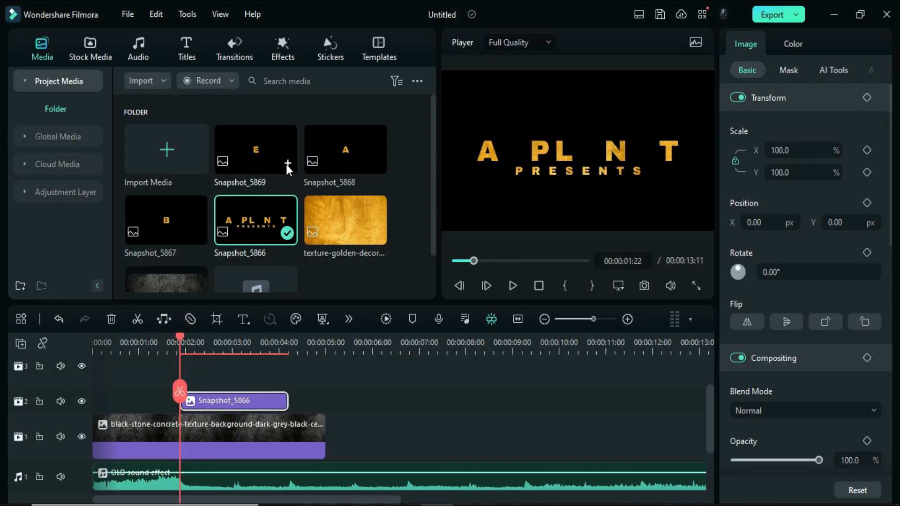
click(284, 51)
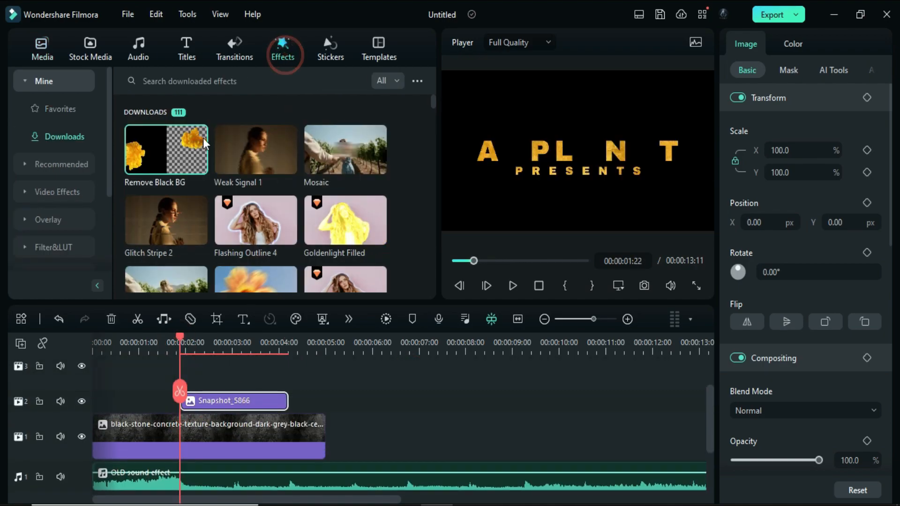
drag(126, 161, 204, 399)
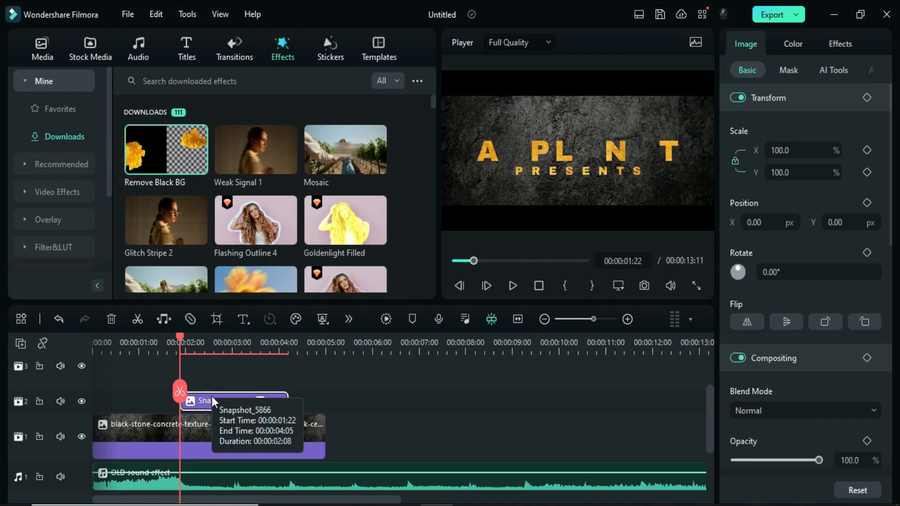
click(45, 42)
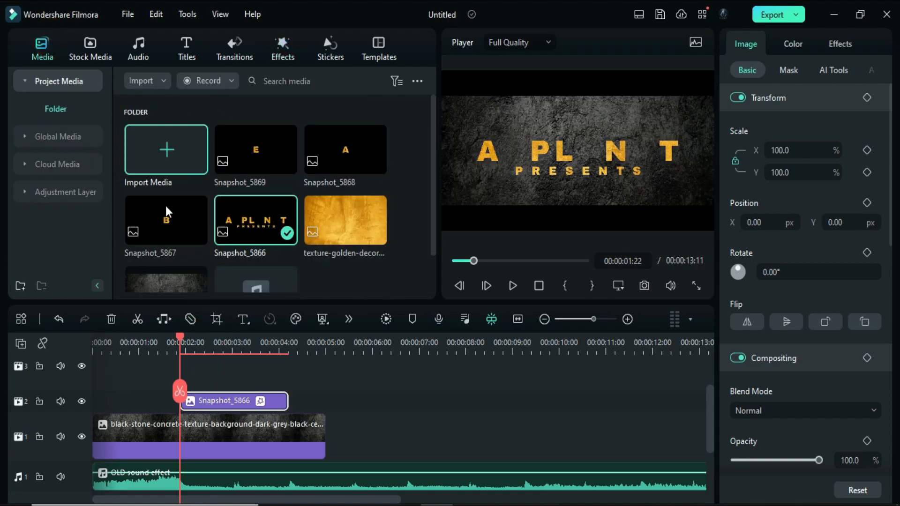
right_click(209, 400)
click(237, 354)
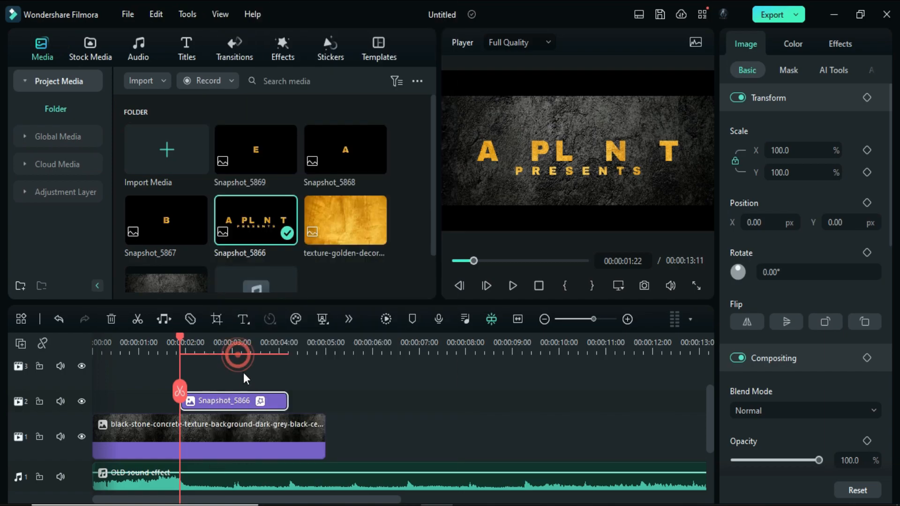
- Add the "B" Snapshot_5867 on track 3 above Snapshot_5866, paste the copied effect, and match its end to Snapshot_5866 with X position -463
drag(170, 219, 177, 378)
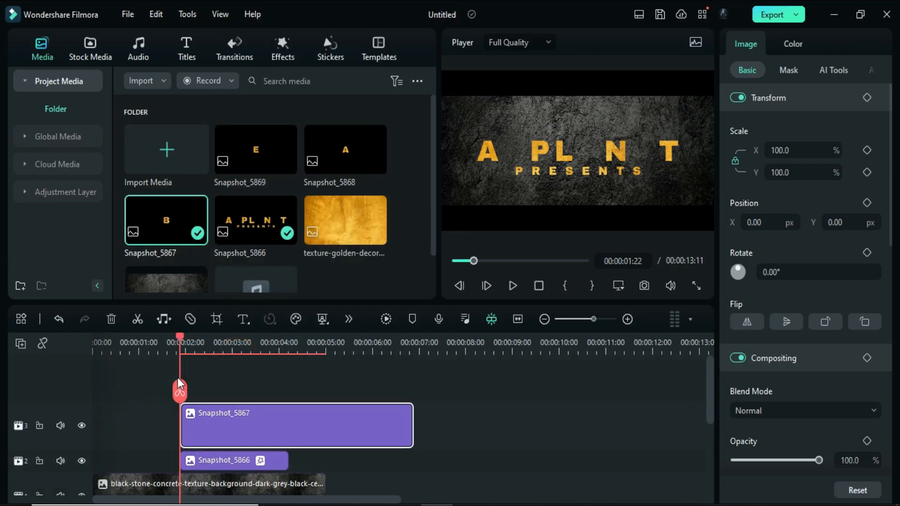
right_click(229, 428)
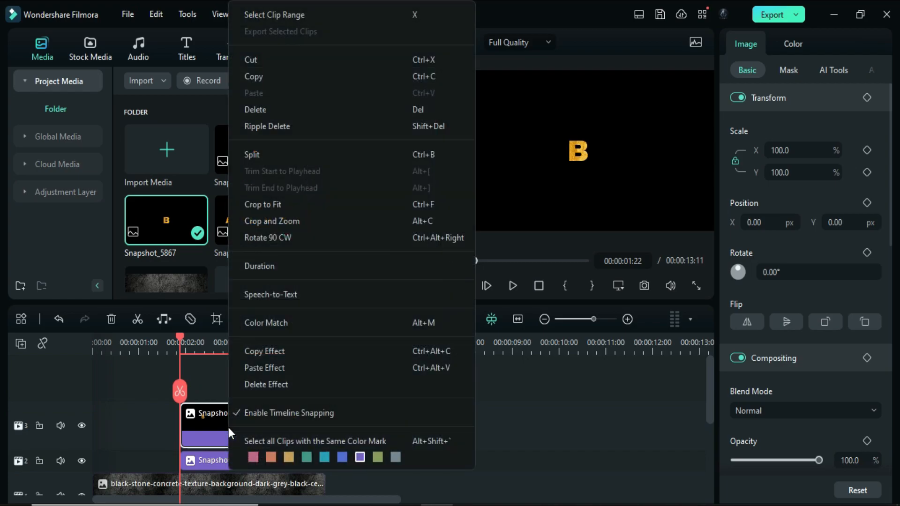
click(241, 367)
drag(750, 222, 721, 222)
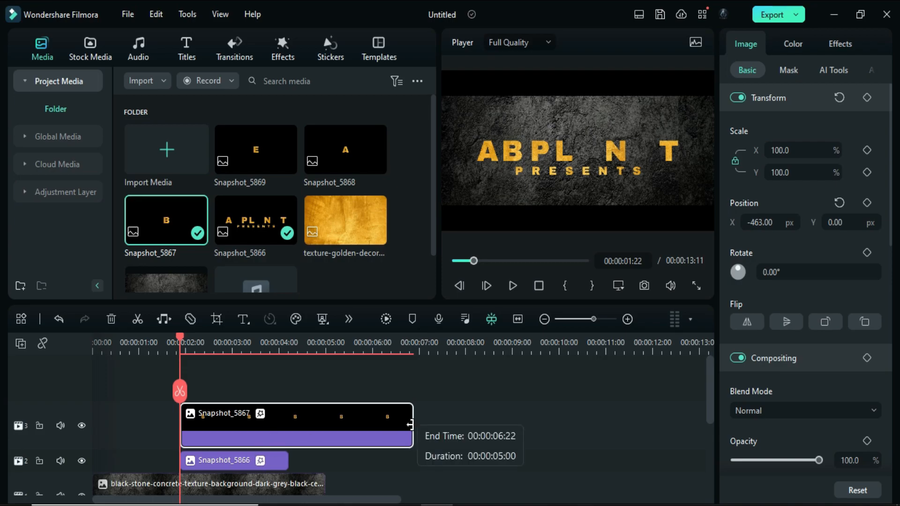
drag(410, 424, 285, 451)
- Add the "A" Snapshot_5868 on track 4 with the pasted effect, trimmed to the clips below and at X position 75
drag(341, 151, 252, 401)
drag(412, 429, 287, 427)
right_click(262, 425)
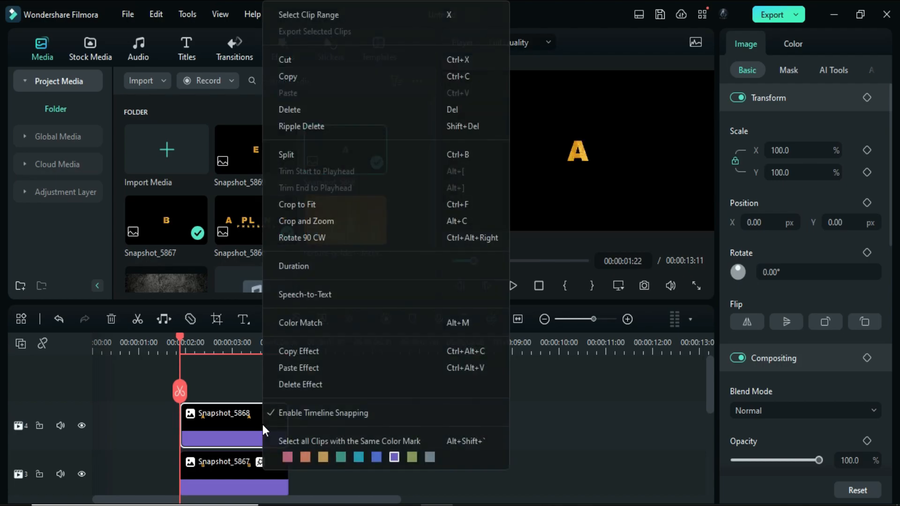
click(296, 372)
drag(768, 224, 803, 223)
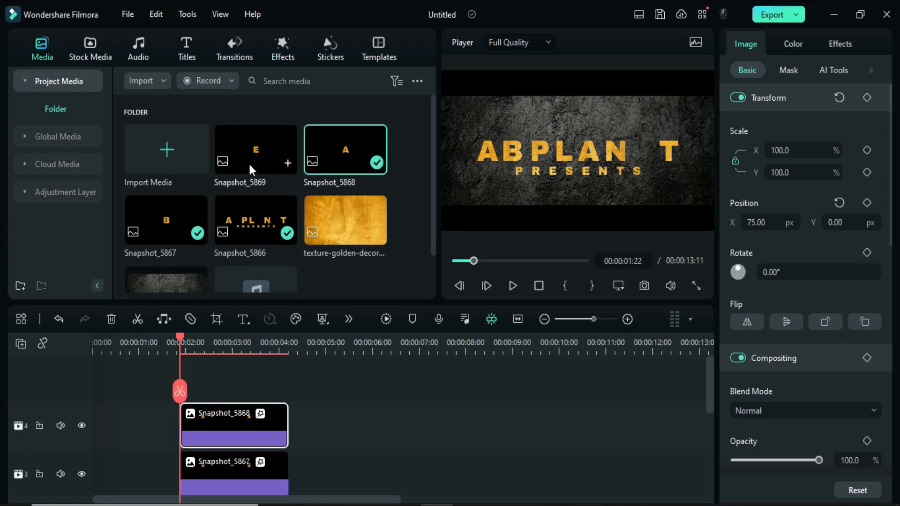
- Add the "E" Snapshot_5869 on track 5 with the pasted effect, trimmed to the clips below and at X position 452
drag(249, 165, 187, 387)
drag(412, 425, 288, 425)
drag(784, 213, 891, 214)
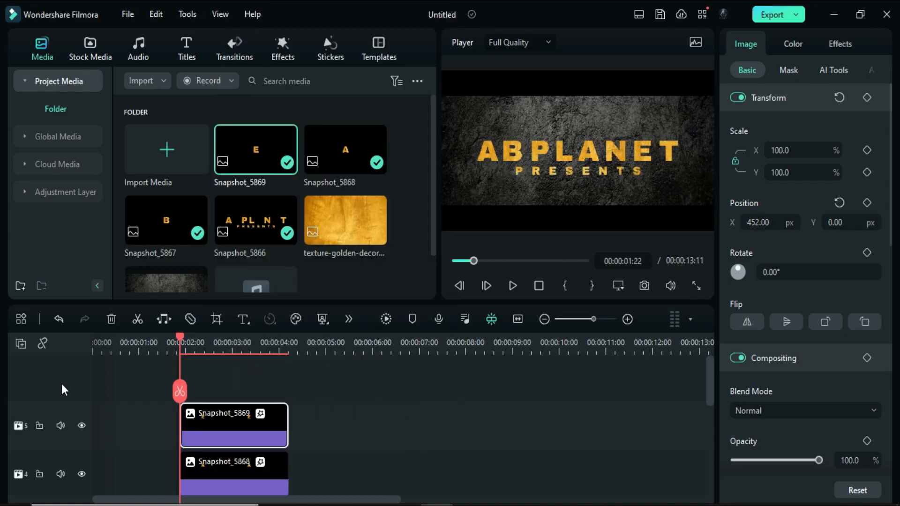
- Enable a drop shadow of the Projection type on the Snapshot_5866 clip
scroll(288, 457, down, 3)
click(231, 478)
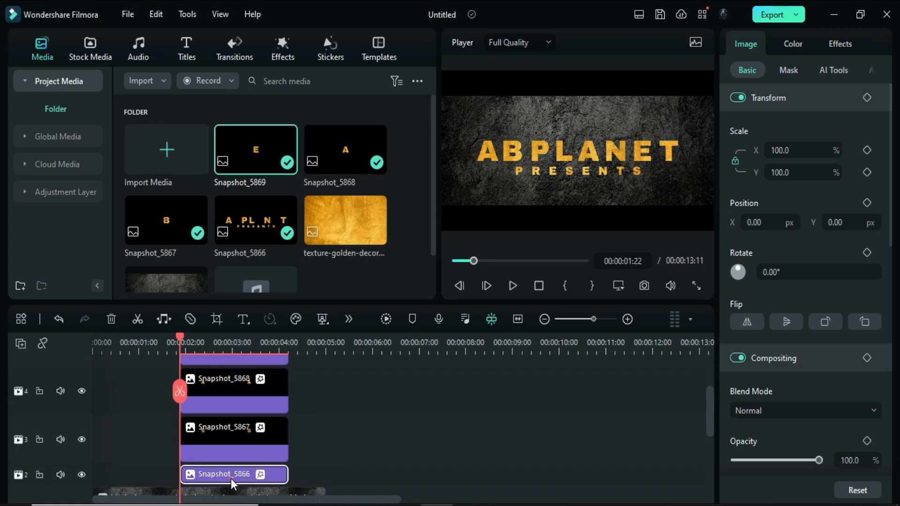
scroll(750, 417, down, 2)
click(738, 413)
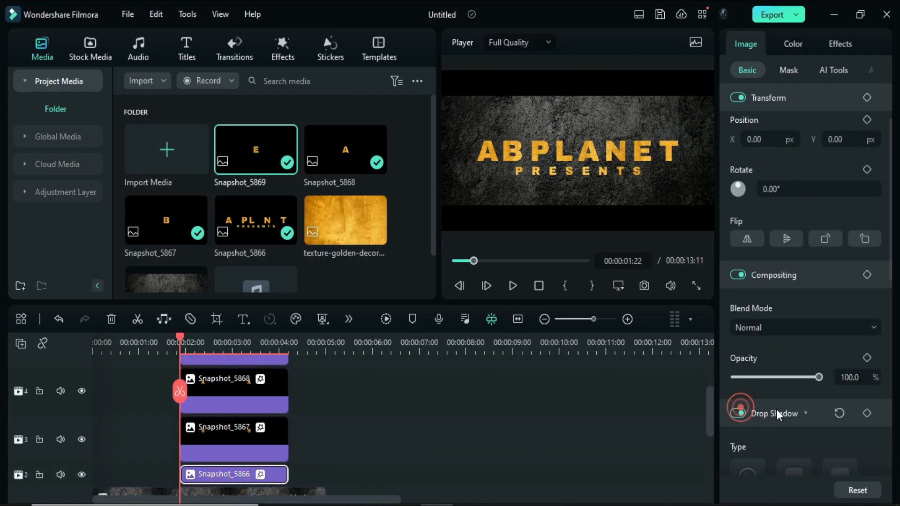
scroll(818, 409, down, 3)
click(763, 428)
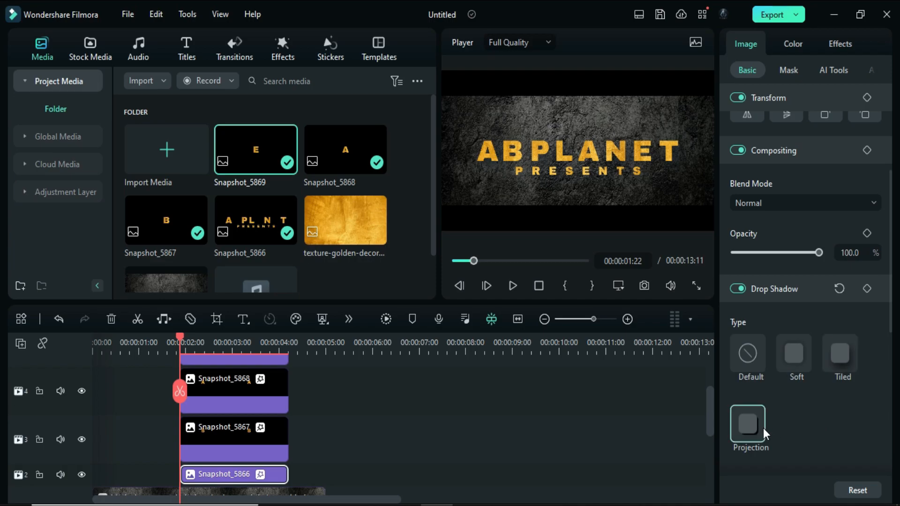
- Set the Snapshot_5866 shadow's angle to 100°, its color to black and its distance to 2%
scroll(813, 420, down, 3)
click(780, 387)
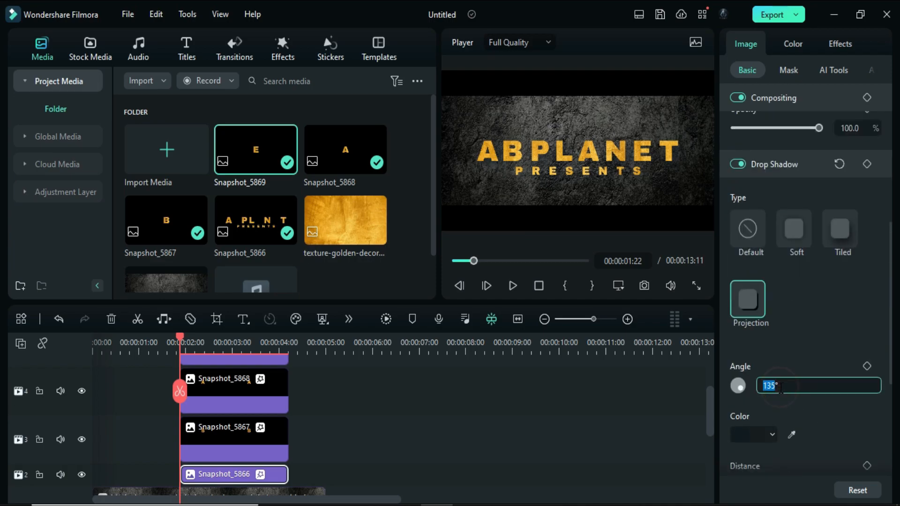
key(Return)
click(738, 394)
click(739, 486)
scroll(825, 400, down, 1)
click(843, 402)
text(2)
key(Return)
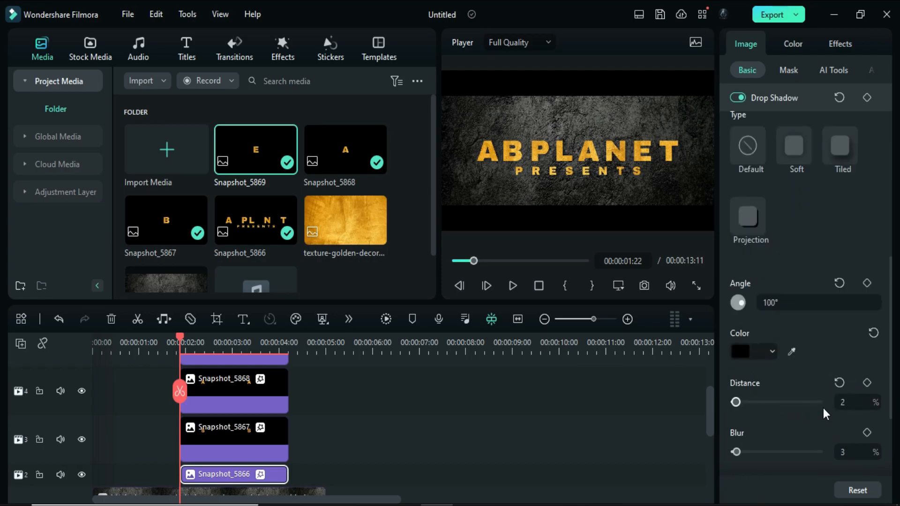
- Set the Snapshot_5866 shadow's opacity to 98% and its blur to about 9%
scroll(787, 422, down, 1)
drag(786, 462, 817, 467)
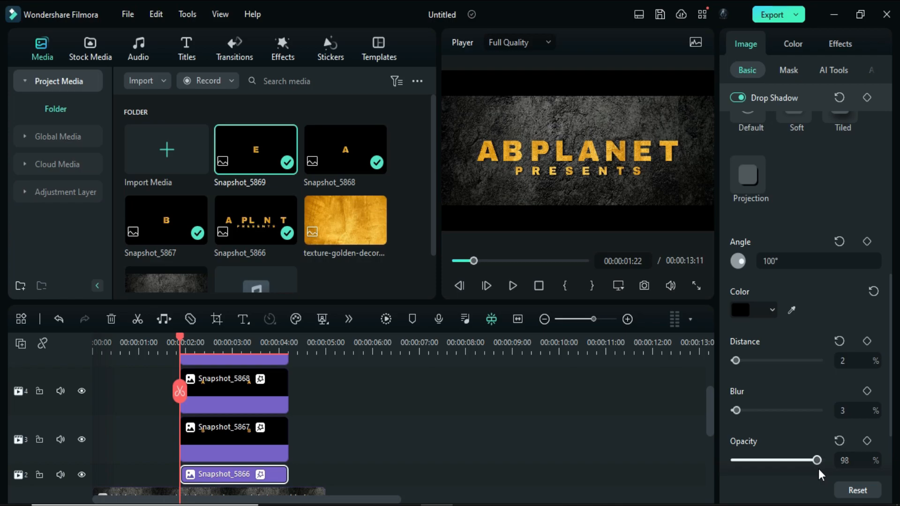
drag(736, 410, 741, 411)
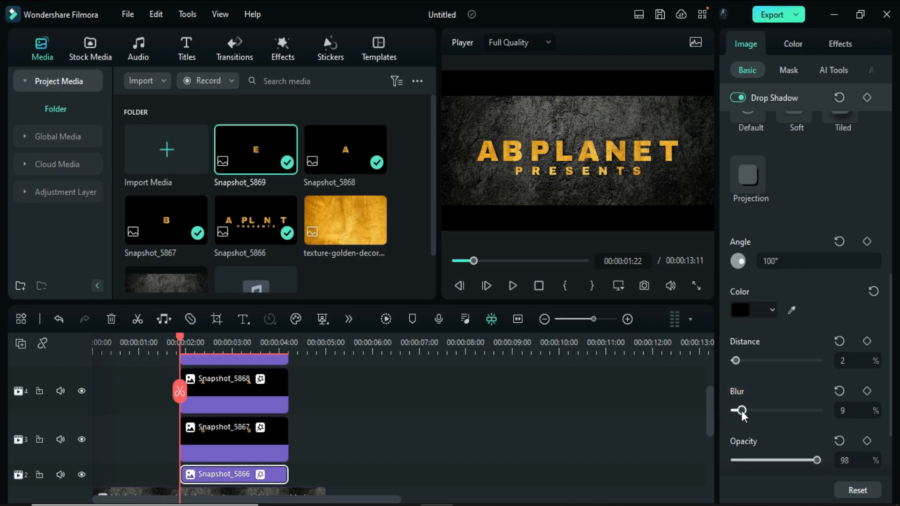
- Give the Snapshot_5867 clip a black Projection drop shadow with angle 100°, distance 2% and opacity about 98%
click(250, 431)
click(738, 98)
click(748, 174)
click(771, 262)
text(100)
click(772, 310)
click(843, 361)
text(2)
drag(776, 461, 818, 460)
- Give the Snapshot_5868 clip a matching Projection drop shadow at an angle of 100°
click(232, 394)
click(737, 98)
click(748, 175)
click(771, 261)
text(100)
click(843, 360)
- Give the Snapshot_5869 clip a black Projection drop shadow with angle 100°, distance 2%, blur 5% and opacity 98%
scroll(253, 406, up, 1)
click(253, 372)
click(738, 98)
click(748, 175)
click(843, 411)
click(845, 460)
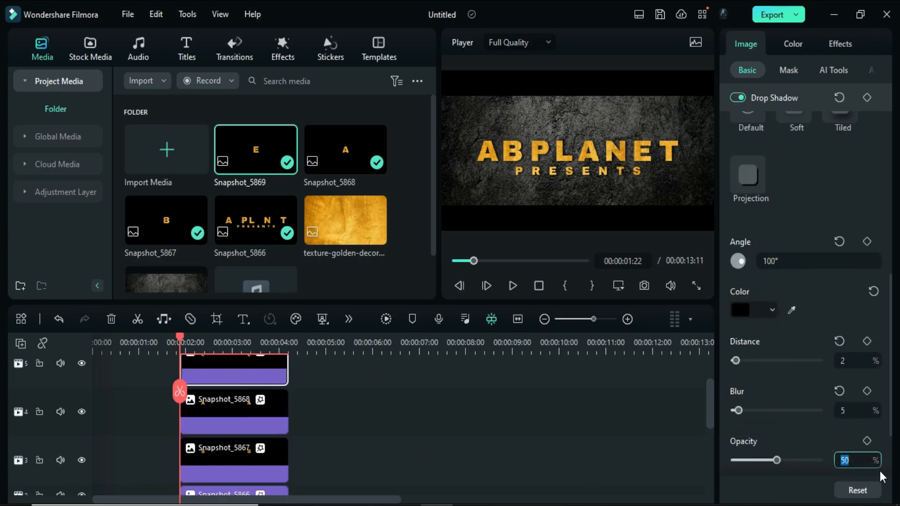
text(98)
- Add Transform keyframes at 00:00:03:00 to the Snapshot_5867, Snapshot_5868 and Snapshot_5869 letter clips
scroll(329, 459, down, 1)
scroll(326, 452, down, 2)
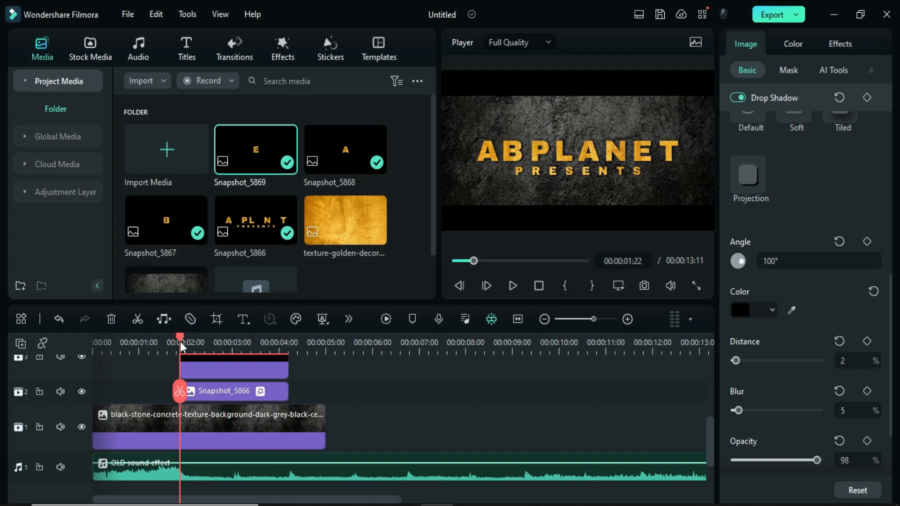
drag(180, 339, 232, 356)
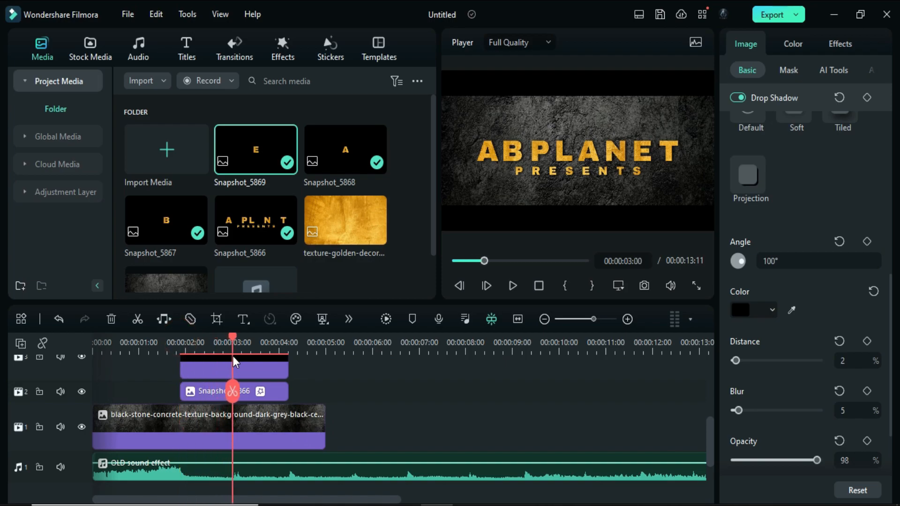
scroll(271, 463, up, 2)
click(242, 434)
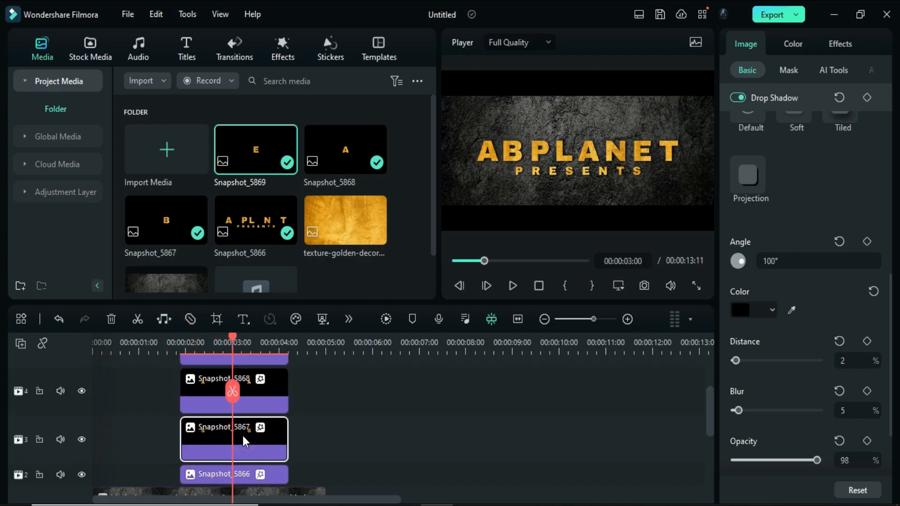
click(761, 69)
click(283, 383)
- Rotate the "B" Snapshot_5867 clip to -12° at 00:00:03:03
scroll(229, 452, down, 2)
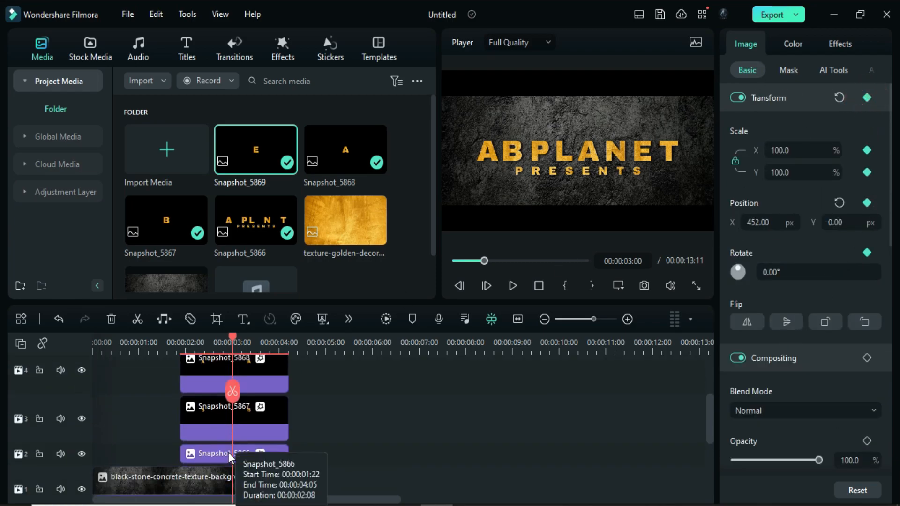
key(Right)
key(Right)
key(Right)
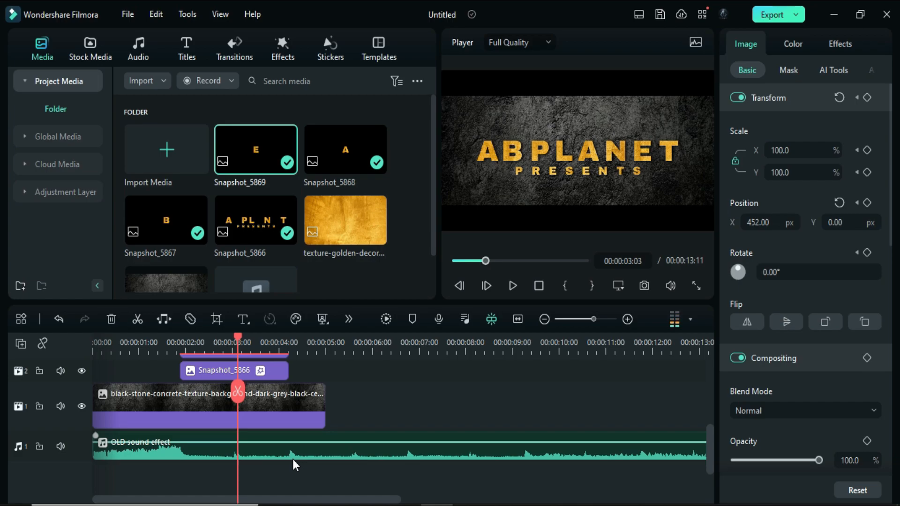
scroll(273, 447, up, 2)
click(273, 435)
click(797, 271)
text(-12)
key(Return)
- Set the rotation of the "A" Snapshot_5868 clip to -12° at 00:00:03:03
scroll(273, 428, up, 1)
click(273, 428)
click(771, 273)
text(-12)
key(Return)
- Set the rotation of the "E" Snapshot_5869 clip to -12° at 00:00:03:03
scroll(272, 437, up, 1)
click(272, 404)
click(771, 272)
text(-12)
key(Return)
- Add a Default Title after the background clip reading "IN ASSOCIATION WITH" and "DA KVISIONS", with the golden texture clip above it
scroll(331, 413, down, 3)
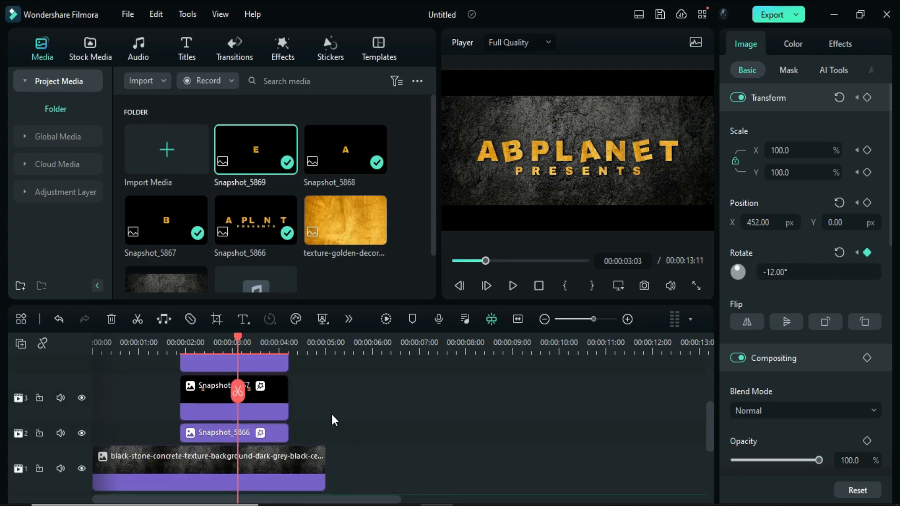
scroll(332, 419, down, 1)
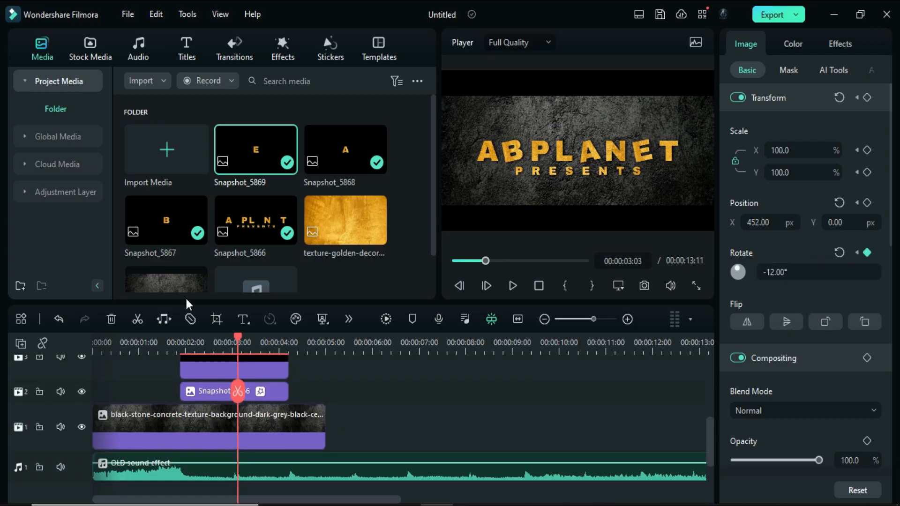
click(187, 56)
drag(170, 144, 351, 431)
drag(351, 432, 353, 429)
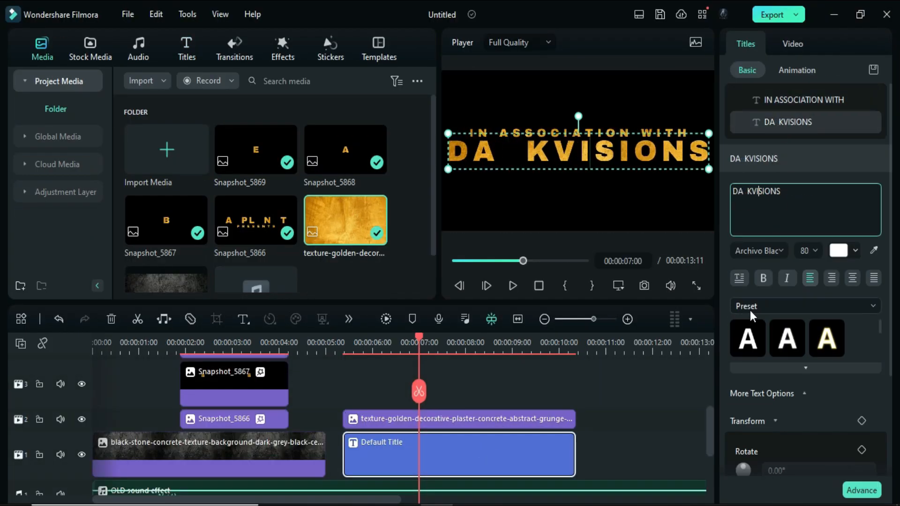
- Save golden snapshots of the title as "DA KV SI NS" and the letters R, I and O, and remove the title and texture clips
click(649, 283)
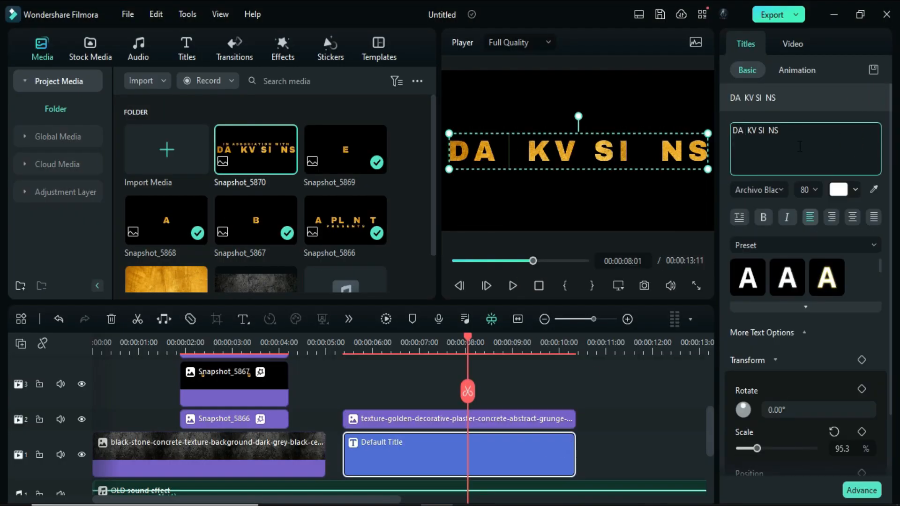
key(ctrl+a)
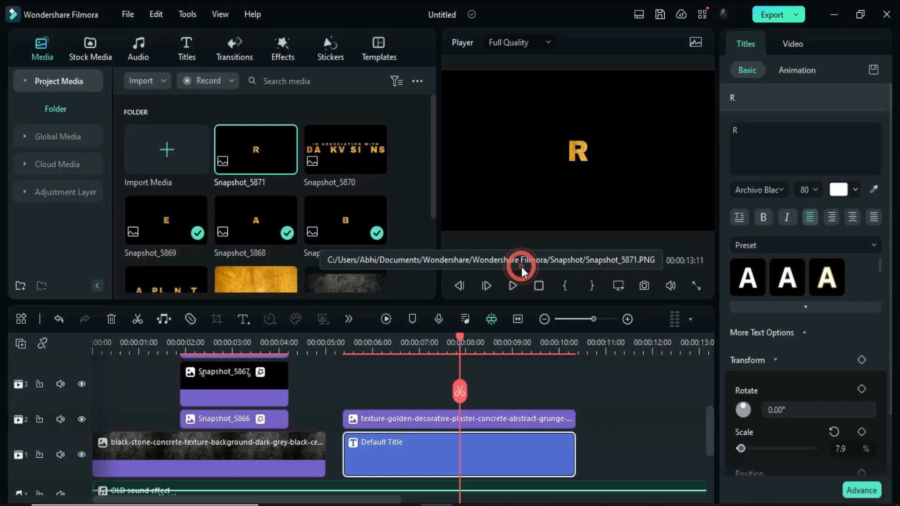
click(571, 421)
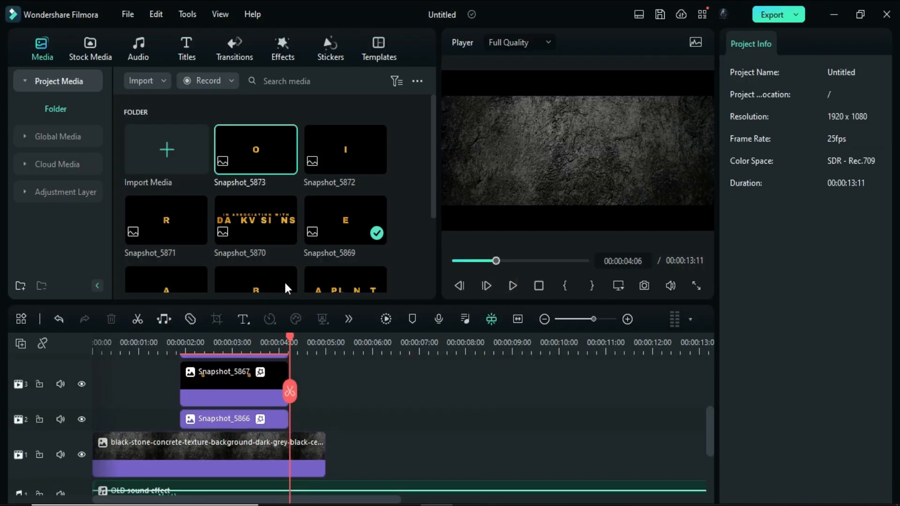
- Place Snapshot_5870 on track 2 directly after Snapshot_5866 and apply the Remove Black BG effect to it
drag(256, 220, 291, 419)
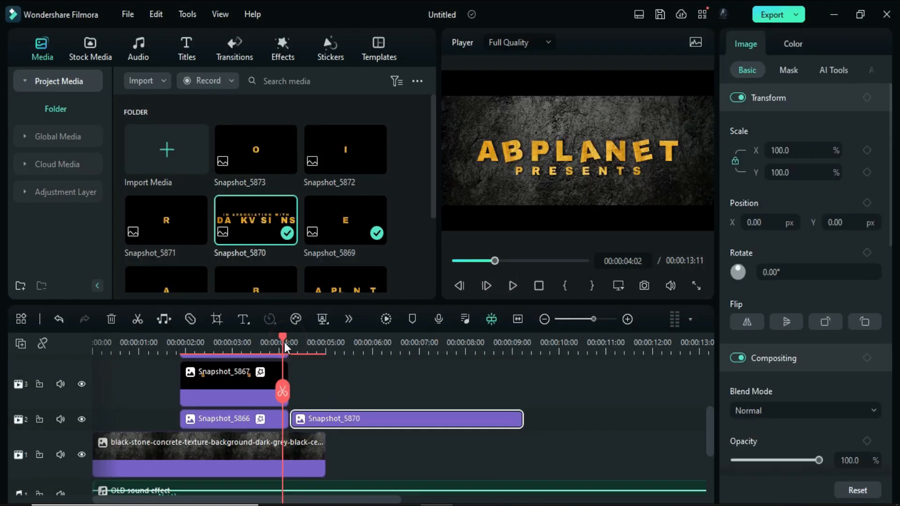
click(271, 54)
drag(166, 150, 328, 419)
- Extend the stone background to the sound effect's peak just before 00:00:07:00 and trim Snapshot_5870 to the same end
click(319, 462)
scroll(323, 462, down, 2)
drag(315, 347, 406, 363)
scroll(517, 418, up, 1)
drag(324, 435, 405, 436)
drag(522, 407, 403, 410)
- Give Snapshot_5870 a black Projection drop shadow with angle 100°, distance 2%, blur 5% and opacity 98%, and copy the clip's effect
click(337, 342)
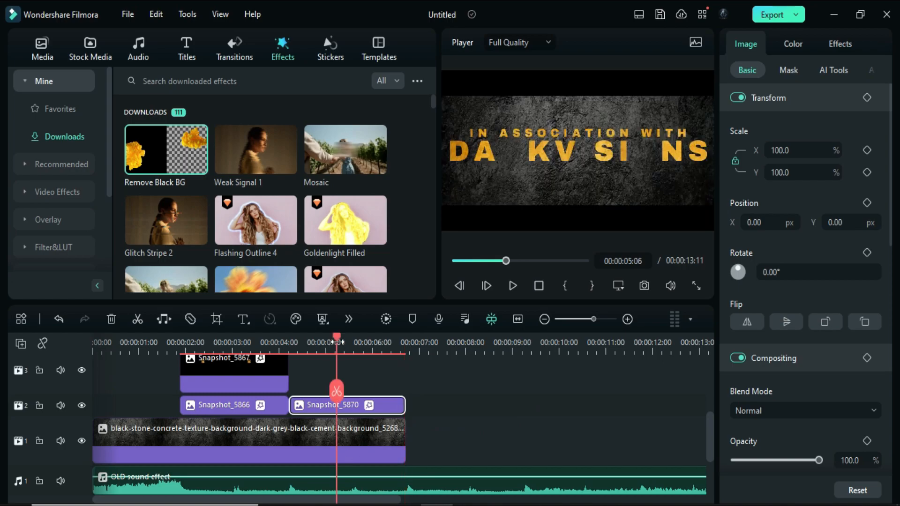
scroll(823, 425, down, 12)
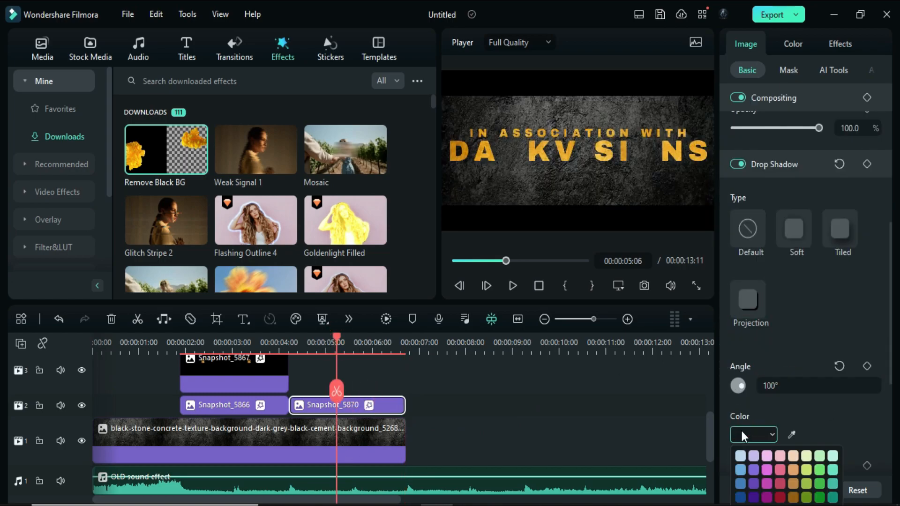
scroll(331, 440, up, 1)
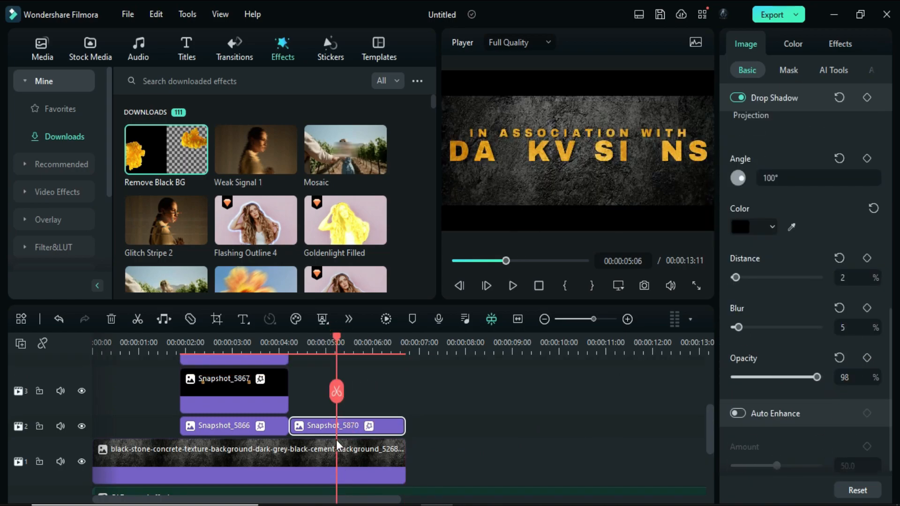
right_click(349, 425)
click(375, 352)
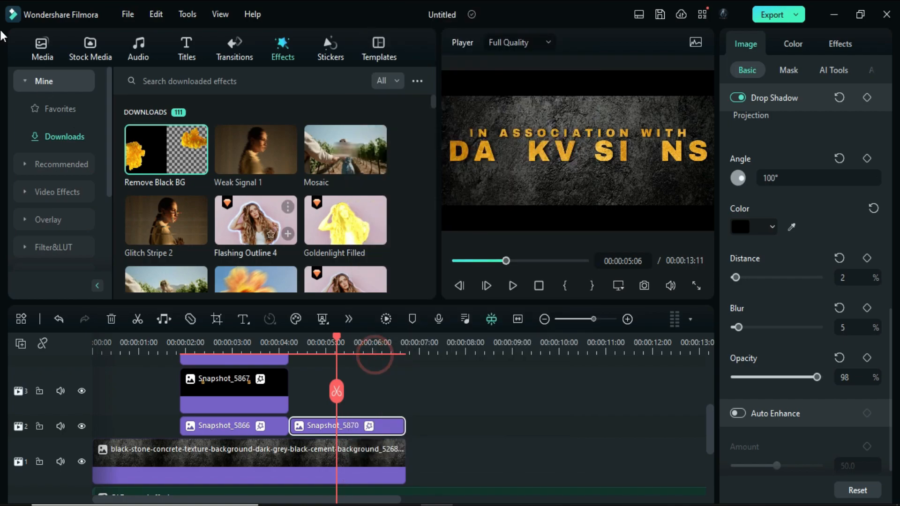
- Add the "R" Snapshot_5871 on track 3 above Snapshot_5870, paste the copied effect and position it at X -473
click(47, 54)
drag(164, 218, 297, 393)
right_click(385, 392)
click(409, 370)
- Fit the "I" Snapshot_5872 and "O" Snapshot_5873 on tracks 4 and 5 with the pasted effect, placing the O at X position 476
right_click(365, 435)
click(389, 370)
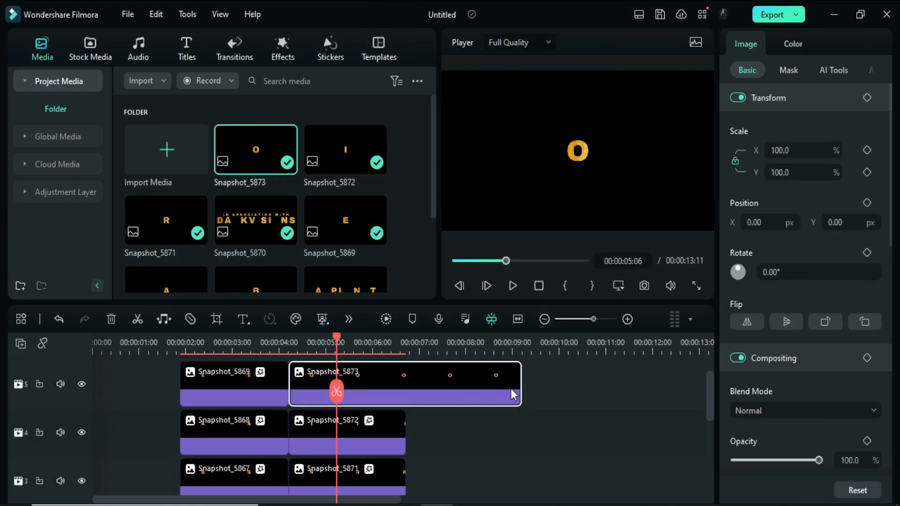
drag(522, 396, 406, 396)
- Add Transform keyframes at 00:00:05:14 to the Snapshot_5871, Snapshot_5872 and Snapshot_5873 letter clips
scroll(300, 383, down, 5)
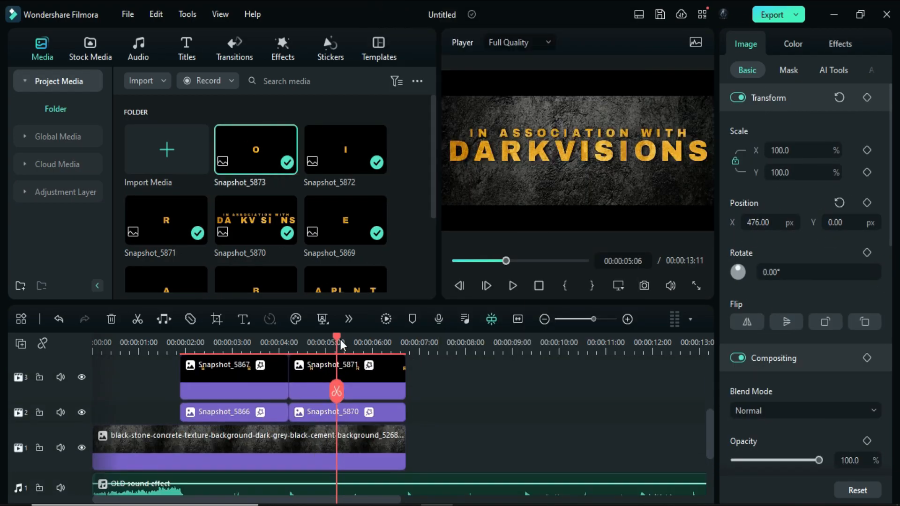
scroll(338, 339, down, 1)
drag(340, 350, 353, 348)
scroll(362, 401, up, 3)
click(367, 429)
click(868, 99)
click(386, 390)
click(869, 104)
click(867, 98)
click(793, 97)
scroll(388, 384, up, 2)
click(388, 384)
click(865, 97)
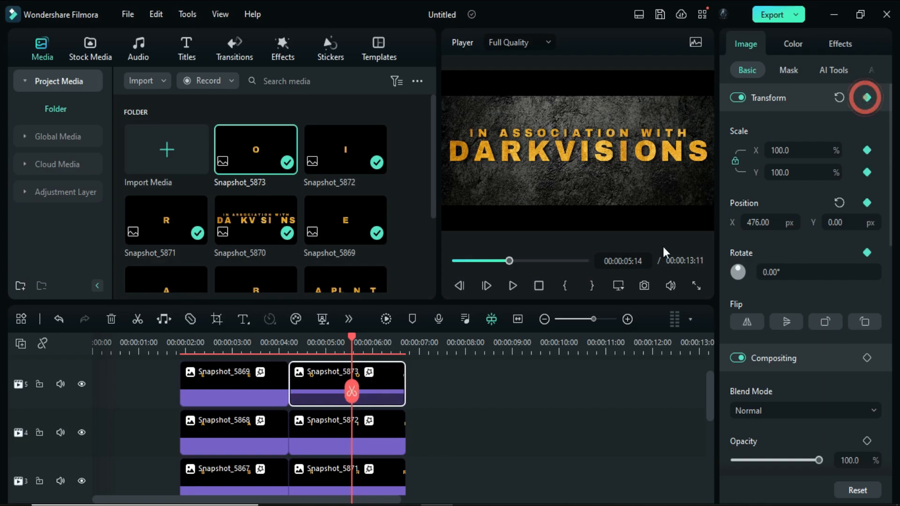
- At 00:00:05:17, rotate the Snapshot_5871 letter clip and set the Snapshot_5873 letter clip's rotation to -12°
scroll(407, 393, down, 4)
key(Right)
key(Right)
key(Right)
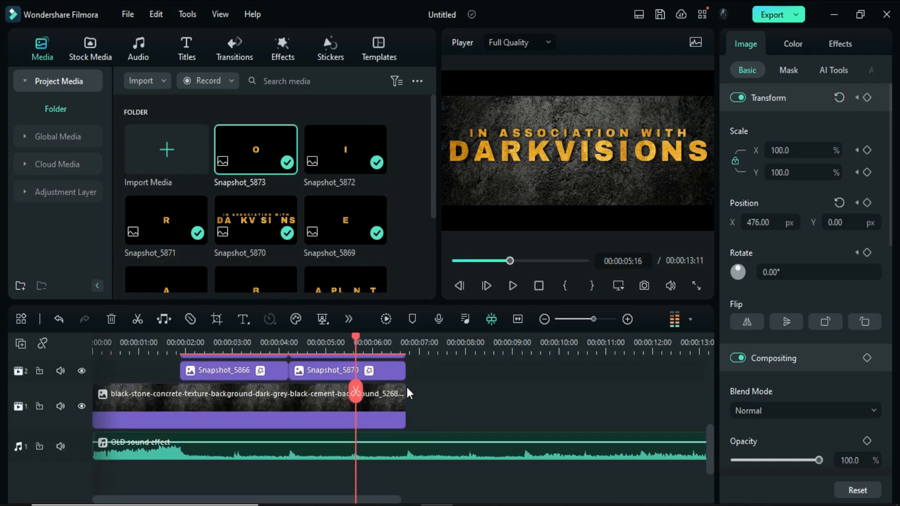
scroll(405, 402, up, 4)
click(383, 455)
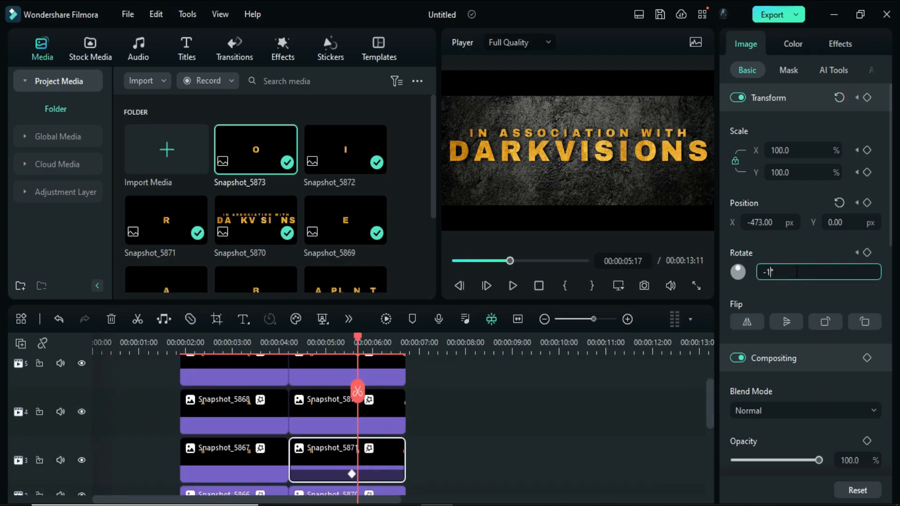
click(392, 418)
click(805, 265)
text(-12)
key(Return)
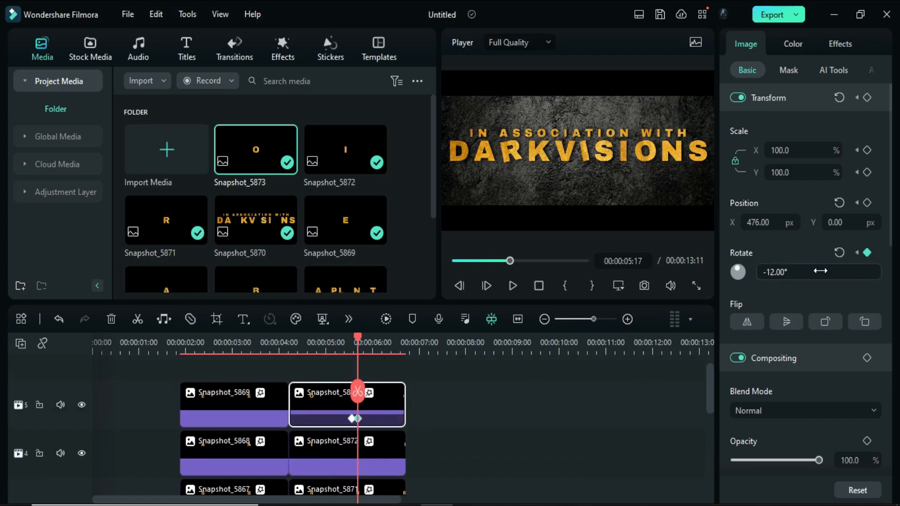
- Split the OLD sound effect at 00:00:06:18, where the video clips end, and delete the leftover part
scroll(427, 415, down, 4)
drag(359, 336, 406, 365)
click(442, 474)
click(404, 392)
click(446, 472)
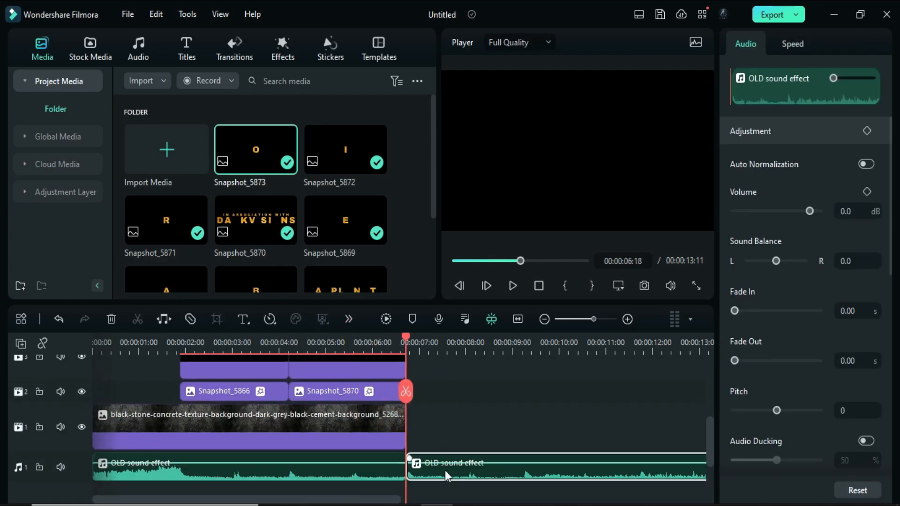
key(Delete)
- Fade in the black stone background with opacity keyframes of 0% at the start and 62% at 00:00:01:14
drag(115, 334, 93, 334)
click(281, 422)
drag(817, 464, 718, 467)
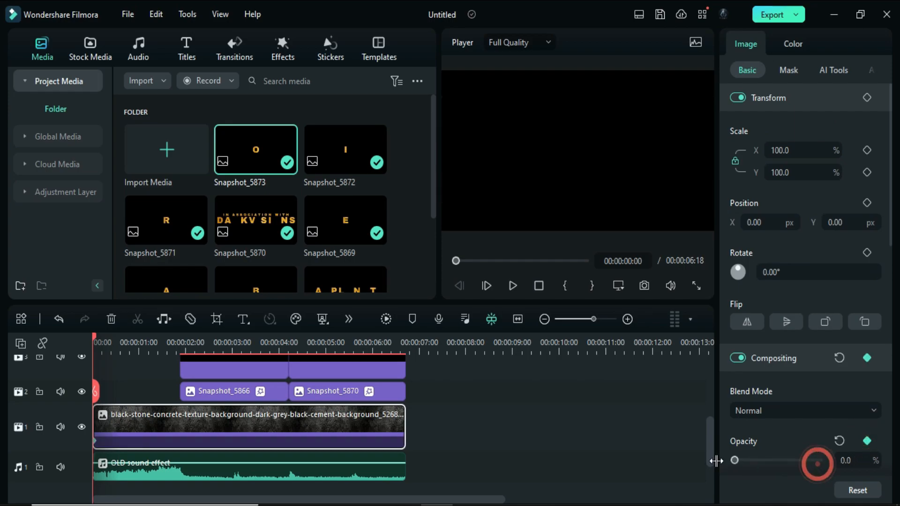
drag(94, 348, 165, 378)
click(845, 461)
text(62)
key(Return)
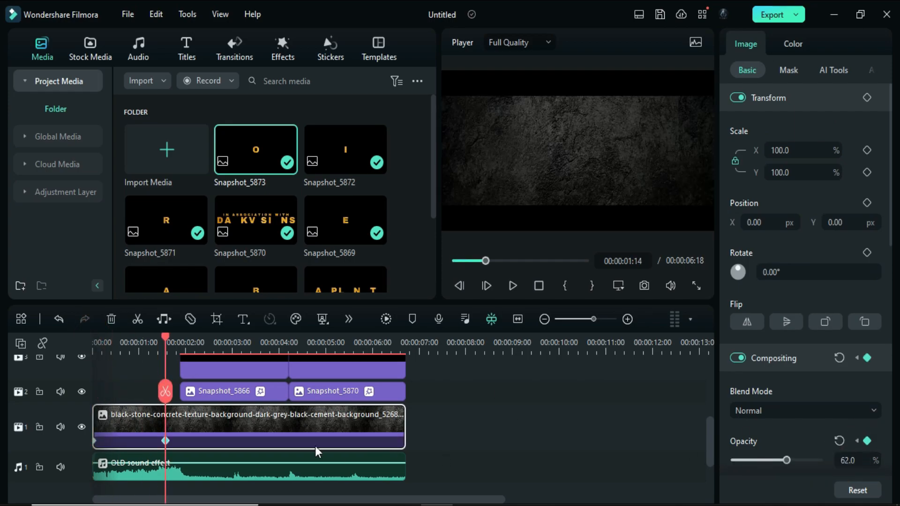
- Render the timeline preview and play the intro from the beginning
click(386, 319)
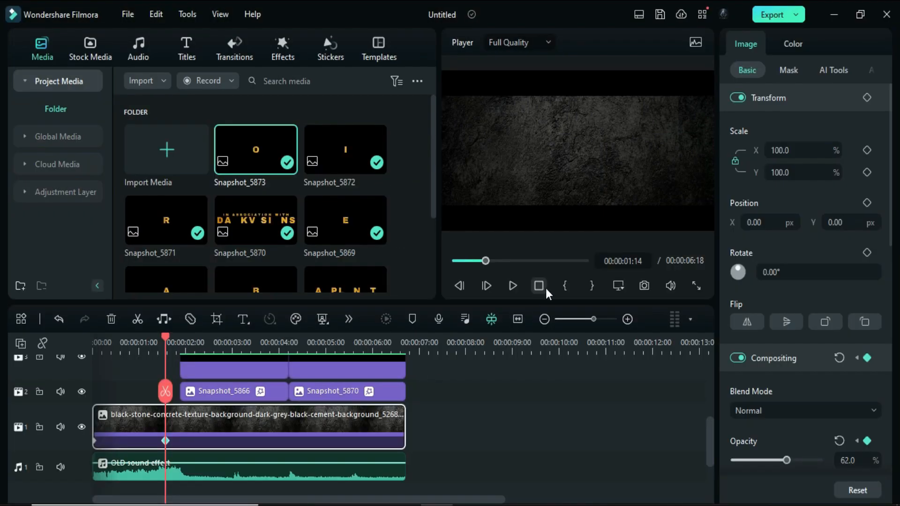
click(539, 285)
click(511, 285)
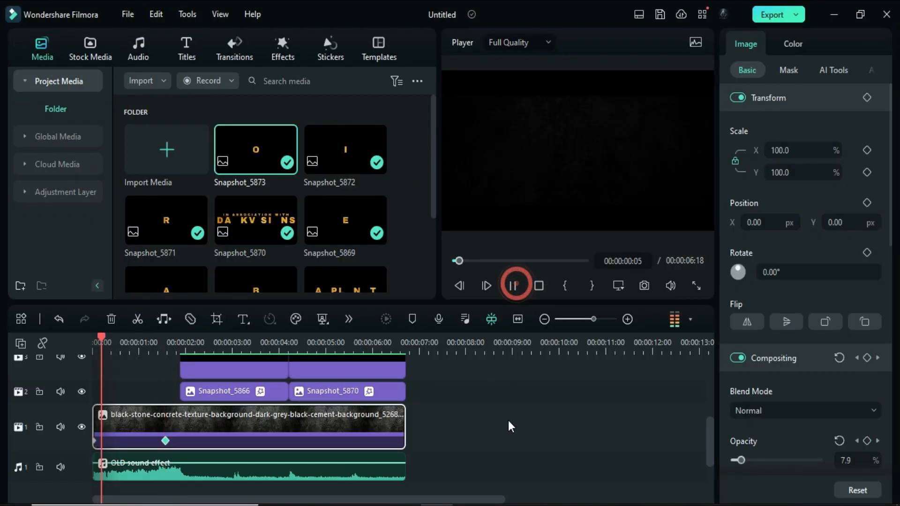